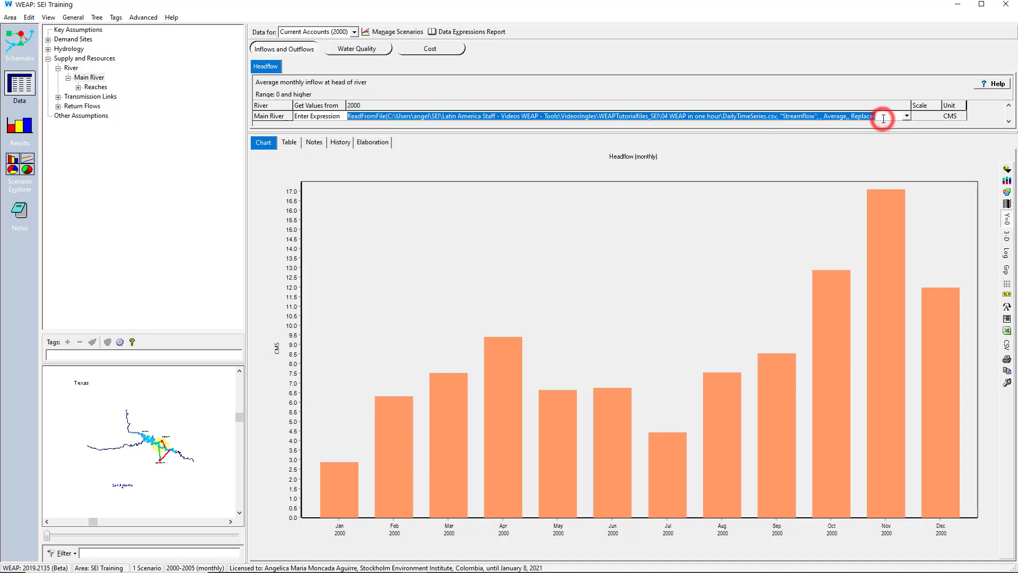
Step: Set Main River's 2000 headflow to MonthlyValues(Jan, 12, Feb, 7, Mar, 11, Apr, 17, May, 80, Jun, 136, Jul, 45, Aug, 32, Sep, 38,Oct, 18, Nov, 9, Dec, 7)
key(Delete)
text(MonthlyValues(Jan, 12, Feb, 7, Mar, 11, Apr, 17, May, 80, Jun, 136, Jul, 45, Aug, 32, Sep, 38,Oct, 18, Nov, 9, Dec, 7))
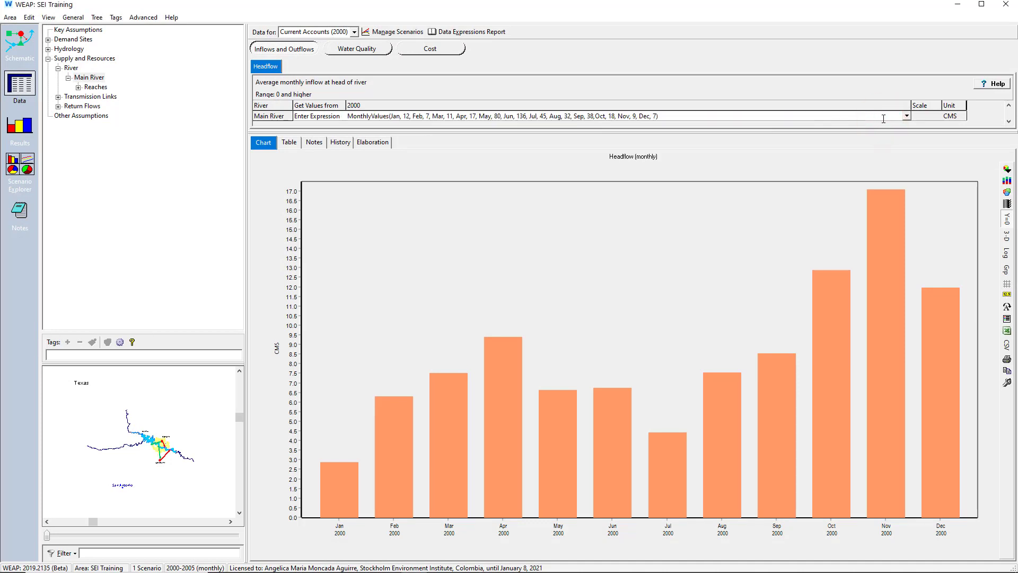
key(Return)
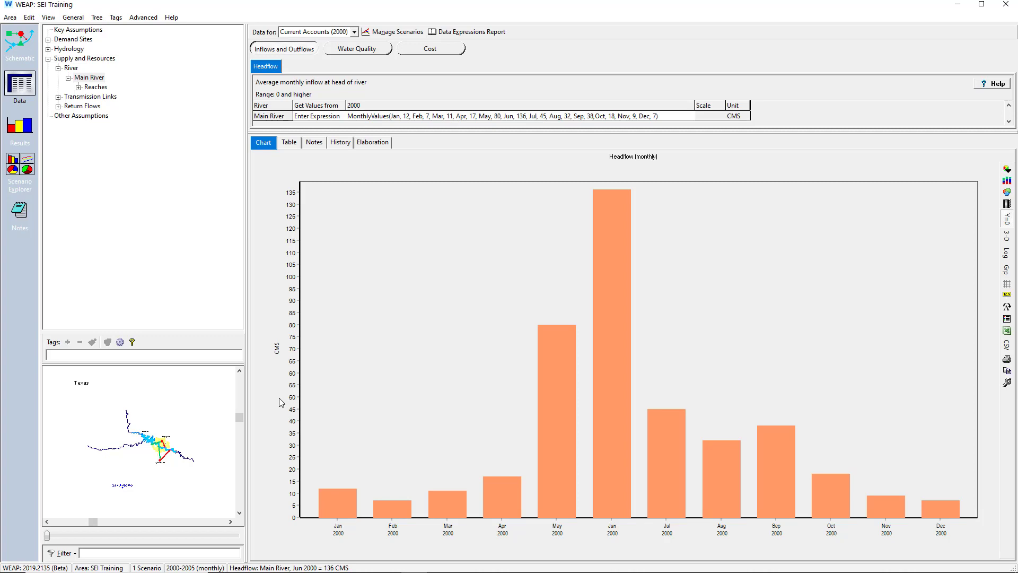
Step: Display the Main River headflow data for the Reference (2001-2005) scenario
click(348, 31)
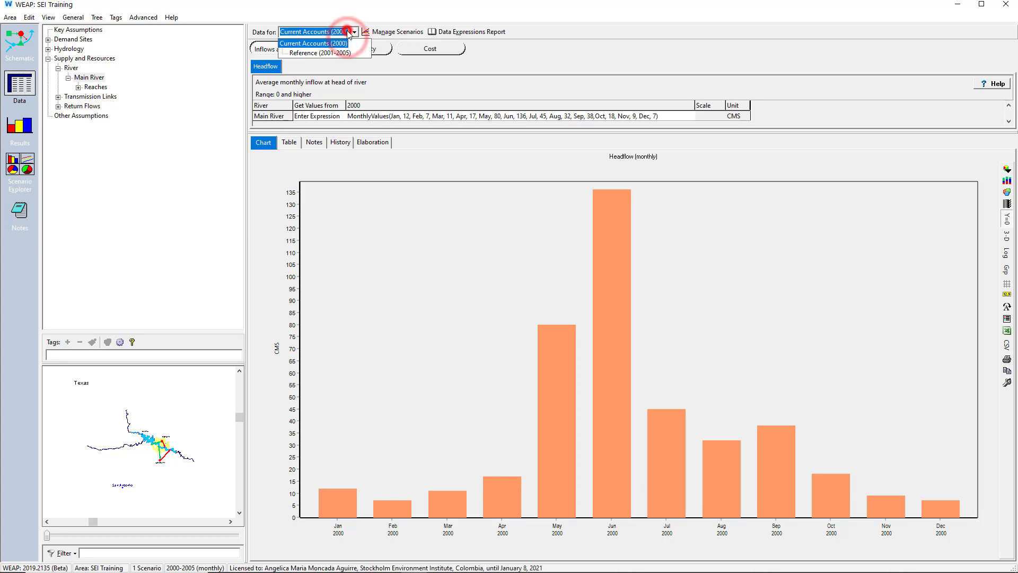
click(345, 52)
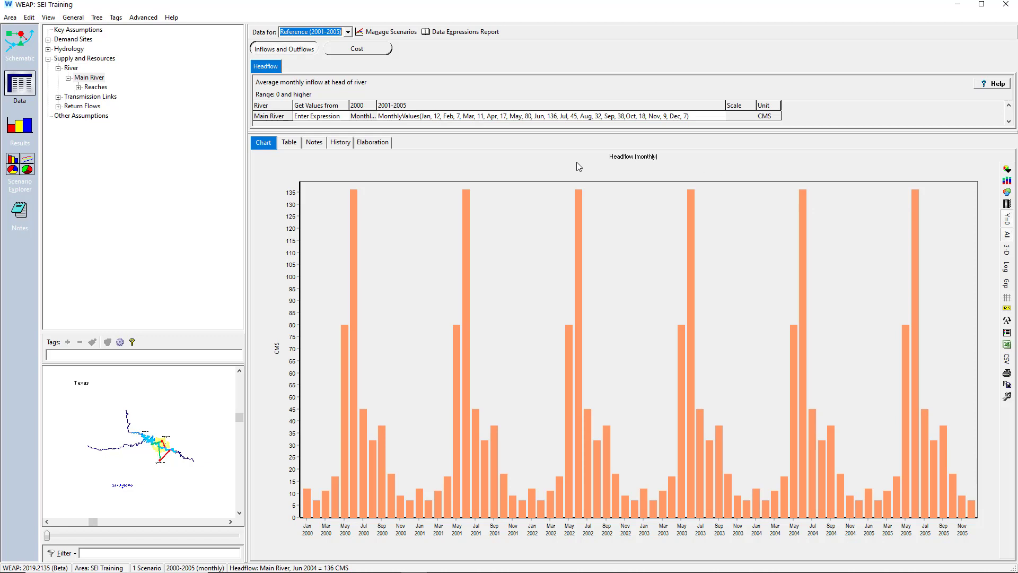
Step: Open the Annual Activity Level data of the Big City demand site from the schematic and switch to Current Accounts (2000)
click(19, 45)
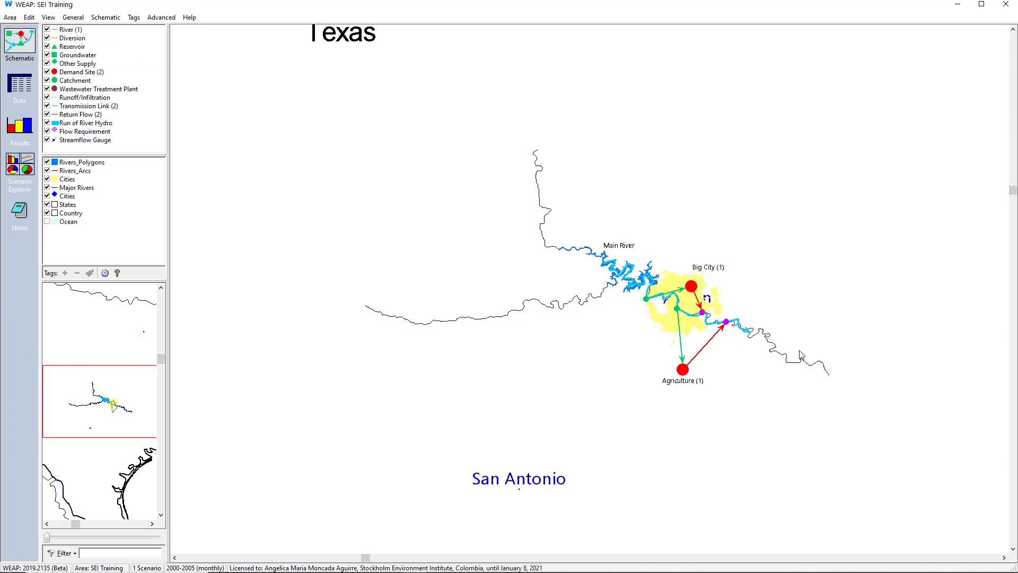
scroll(801, 355, up, 5)
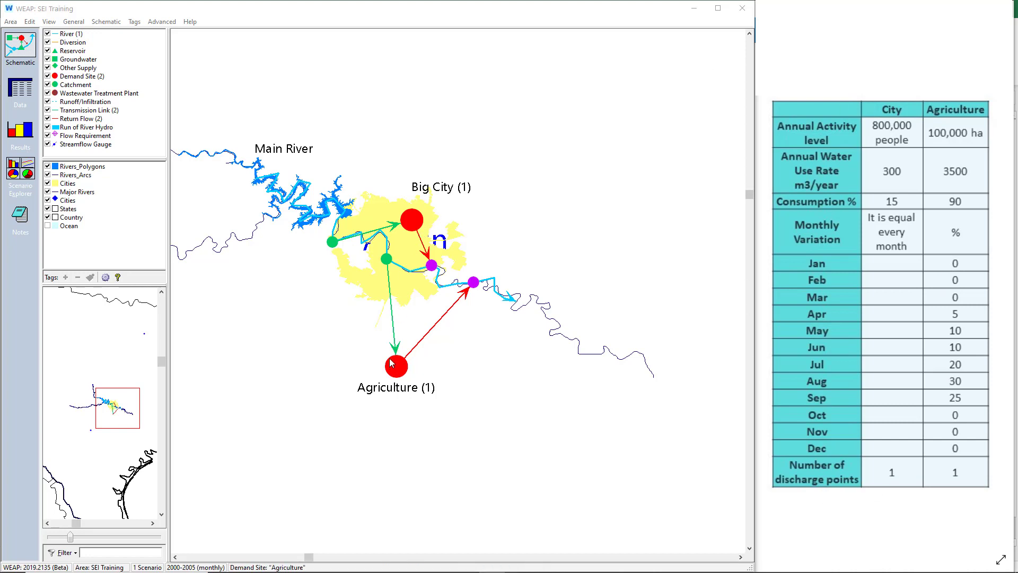
right_click(416, 228)
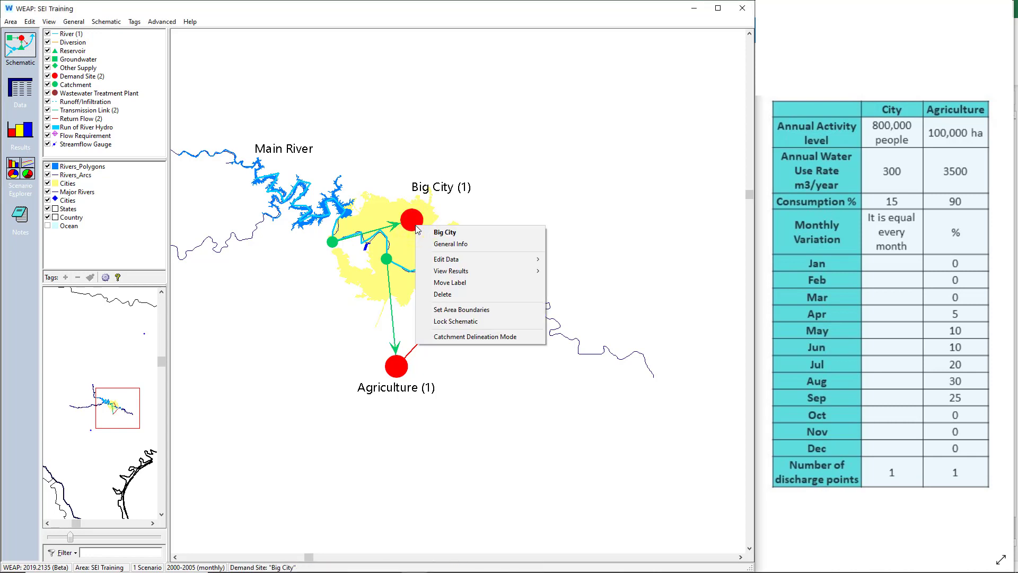
mouse_move(446, 263)
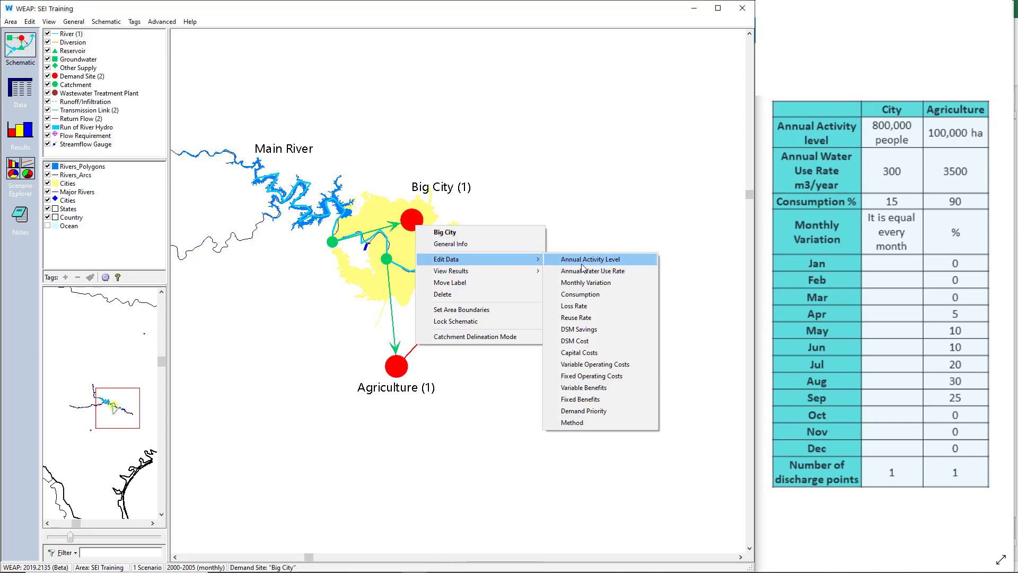
click(634, 260)
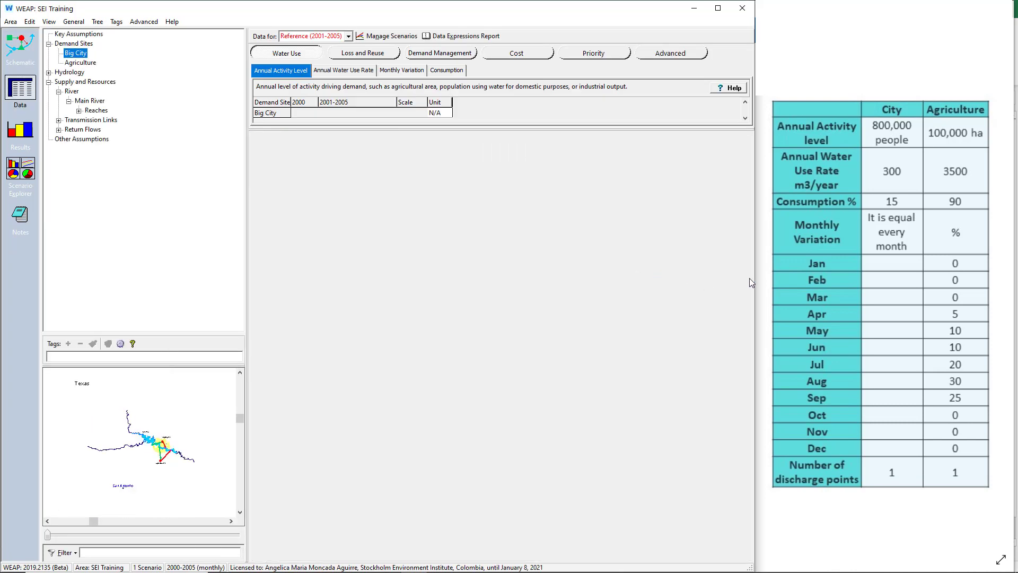
click(326, 37)
click(325, 46)
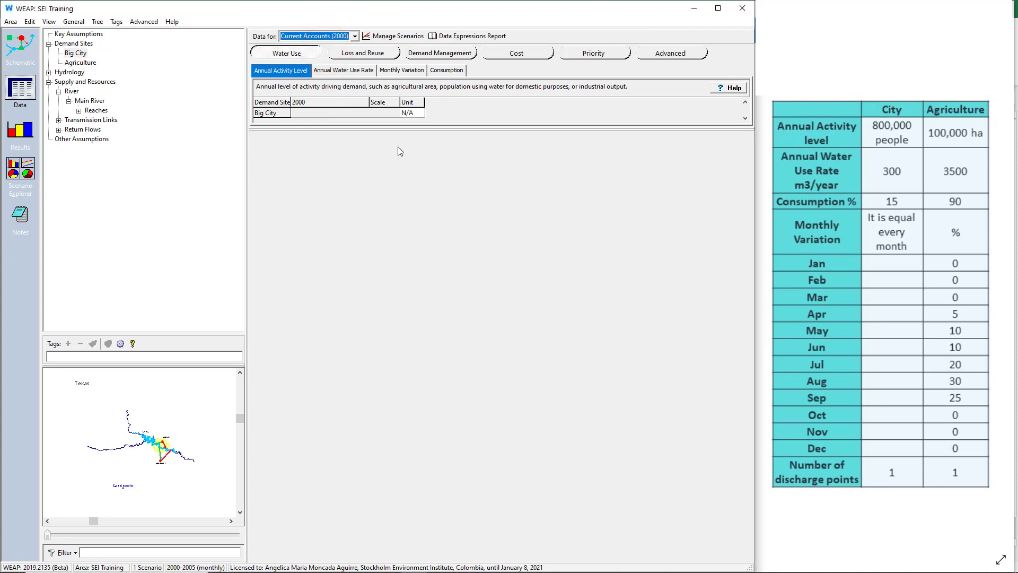
Step: List all demand sites together and set Big City's annual activity unit to People
click(79, 45)
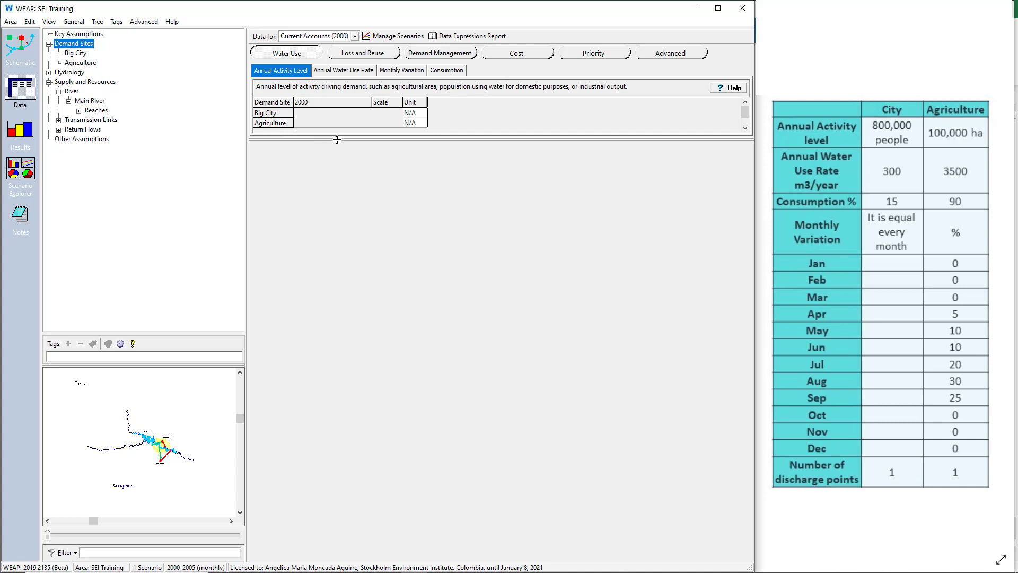
click(411, 113)
click(424, 113)
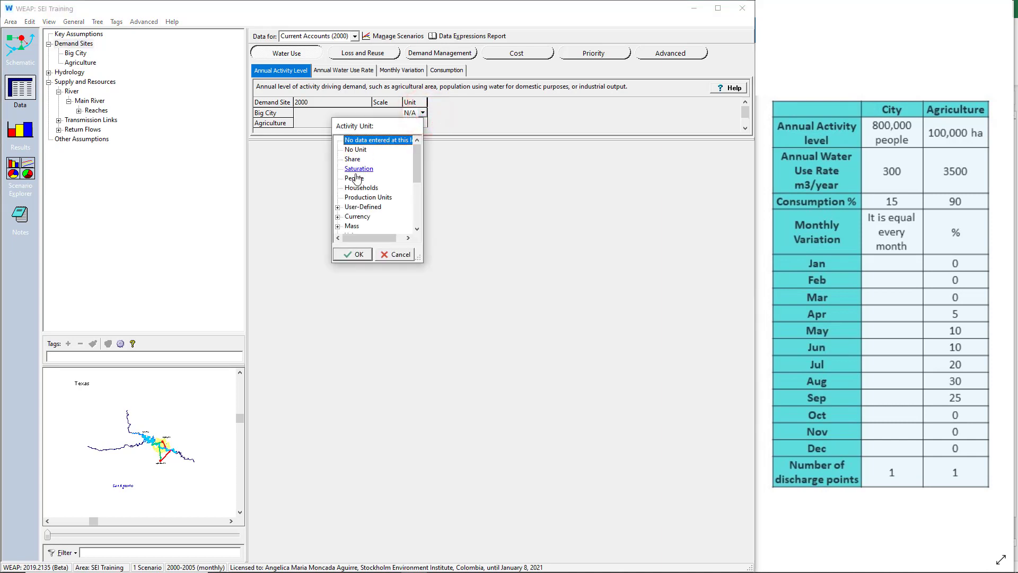
click(354, 178)
click(356, 254)
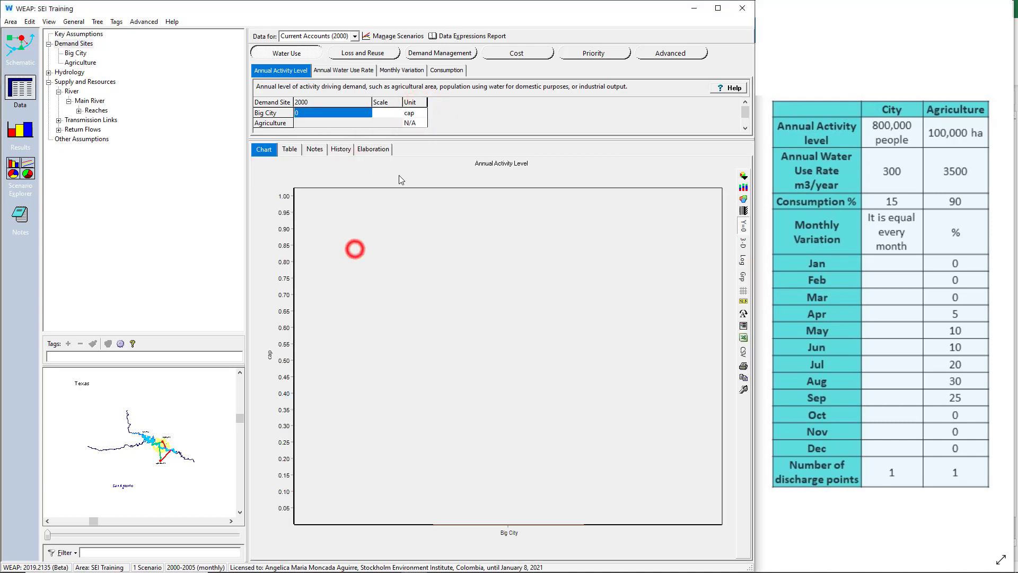
Step: Set Agriculture's annual activity unit to Hectares from the Area units
click(419, 124)
click(423, 125)
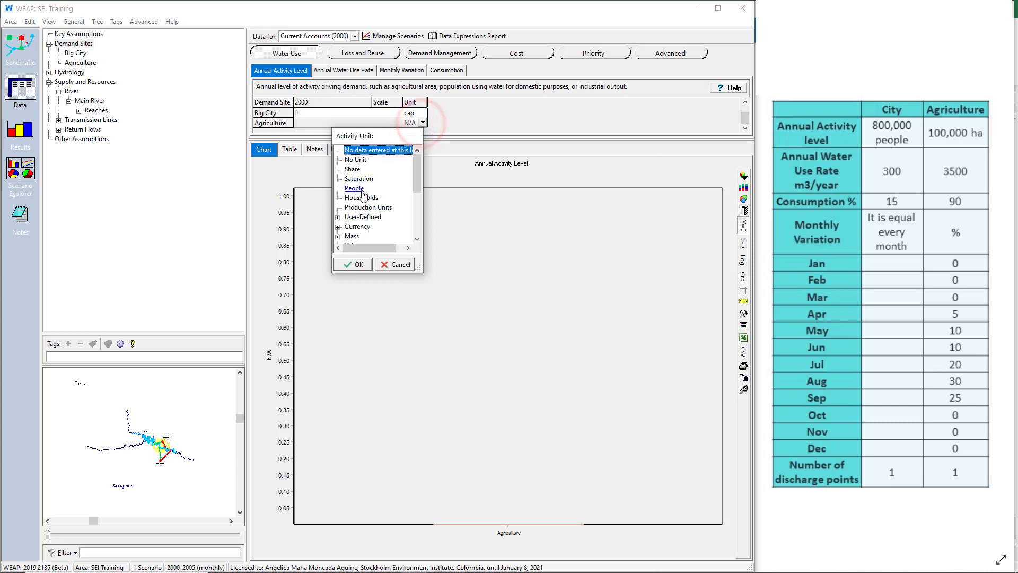
scroll(361, 220, down, 1)
scroll(361, 220, down, 1)
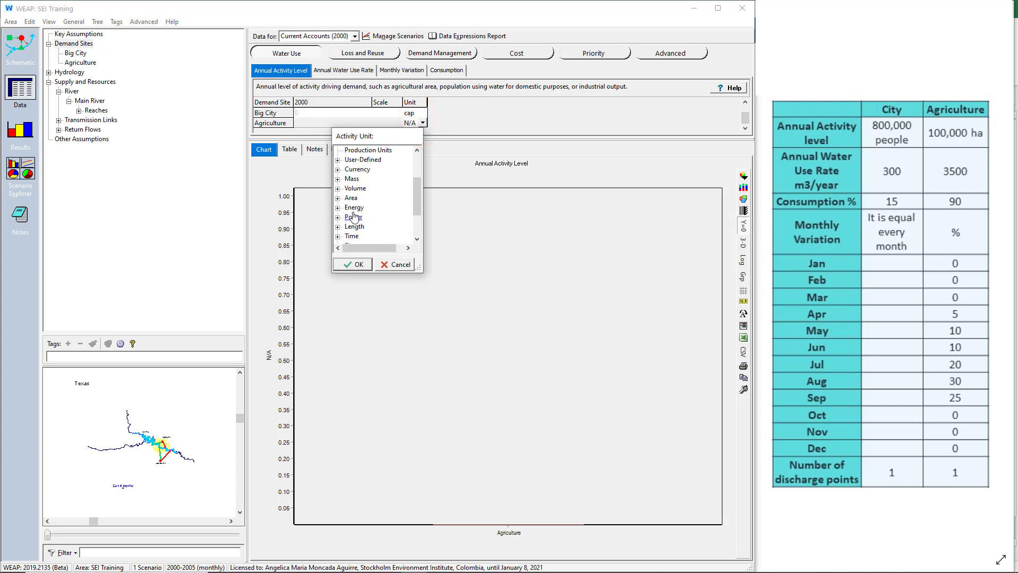
click(338, 197)
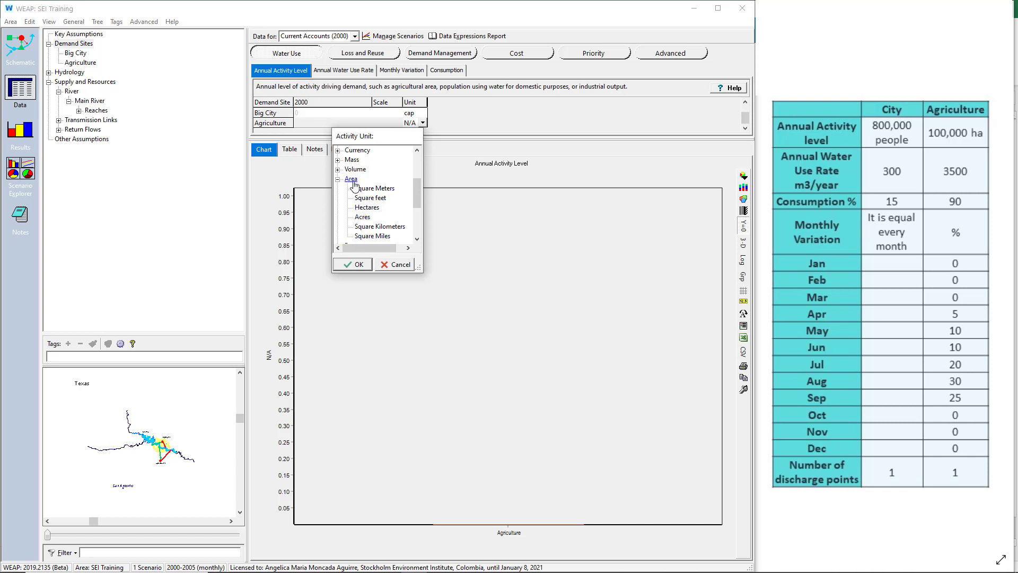
click(367, 206)
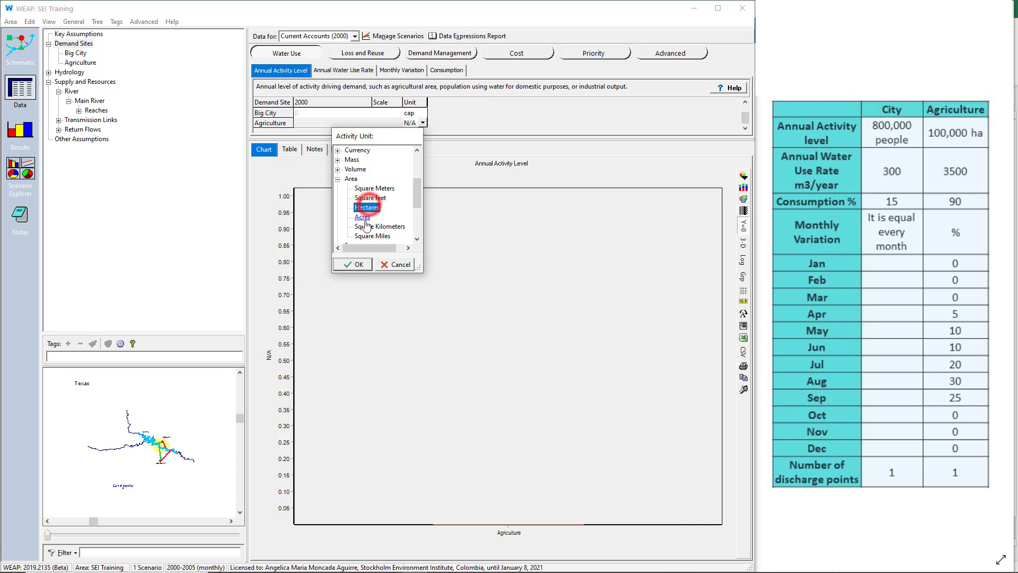
click(353, 265)
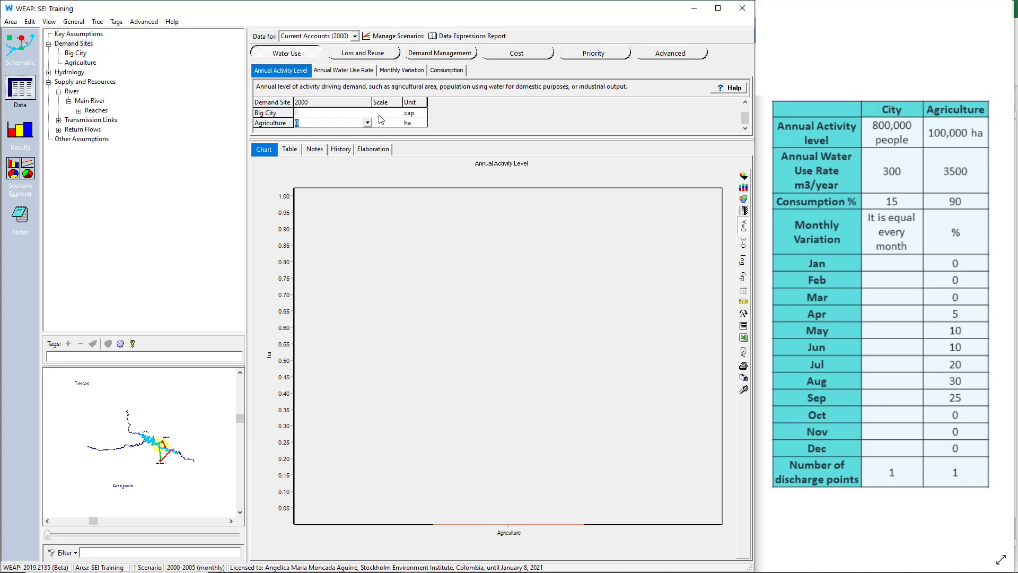
Step: Enter annual activity levels of 800000 people for Big City and 100000 ha for Agriculture
click(333, 114)
text(0)
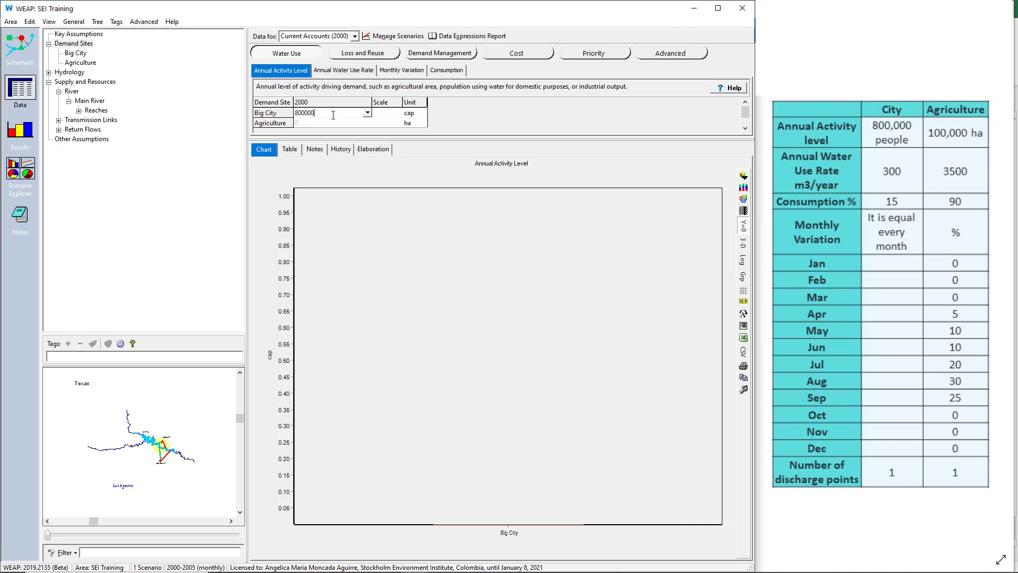
text(000)
key(Return)
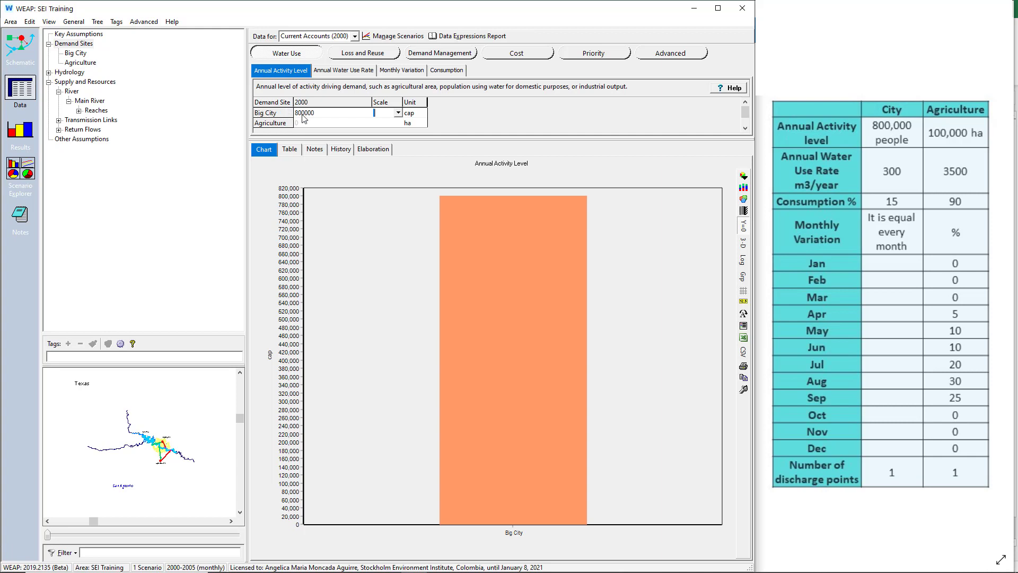
click(316, 124)
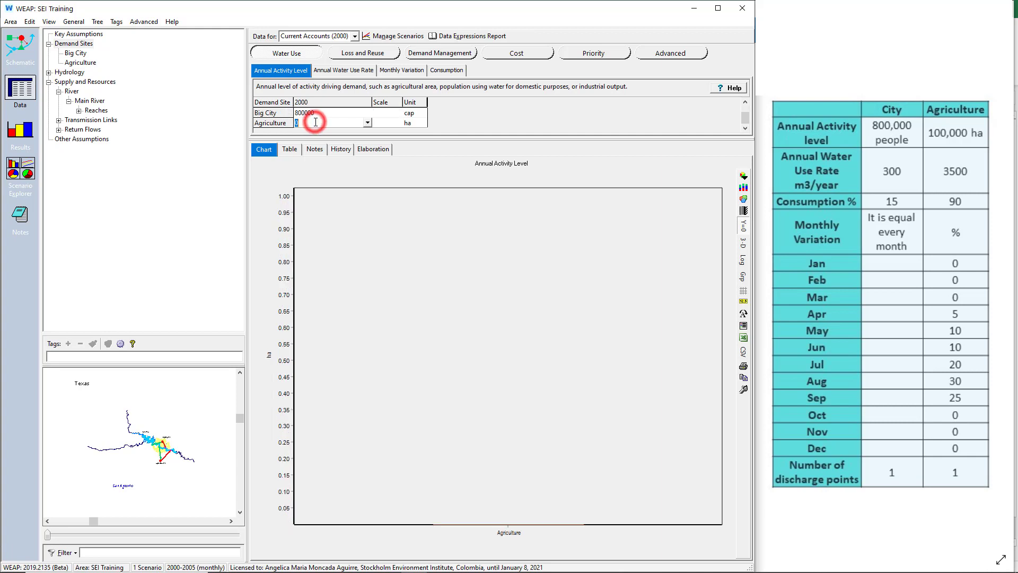
text(100000)
key(Return)
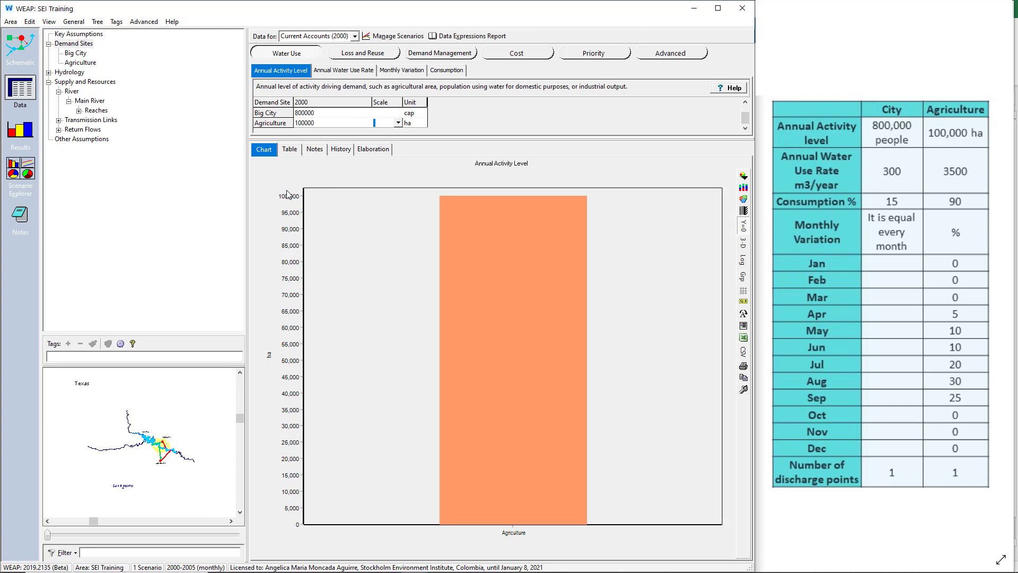
Step: Enter annual water use rates of 300 m^3 per person for Big City and 3500 m^3 per hectare for Agriculture
click(74, 43)
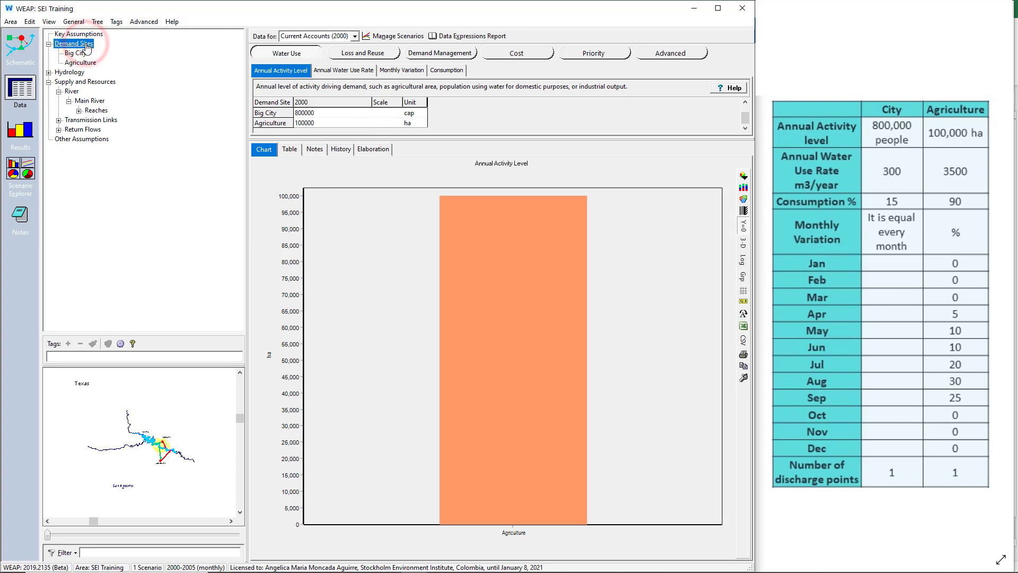
click(334, 72)
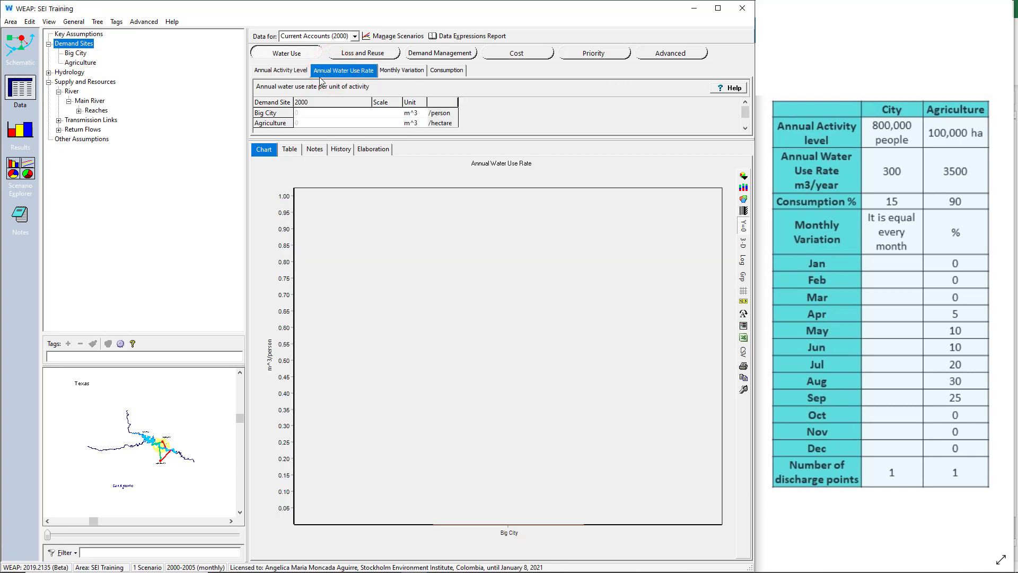
click(338, 115)
text(300)
key(Tab)
click(326, 123)
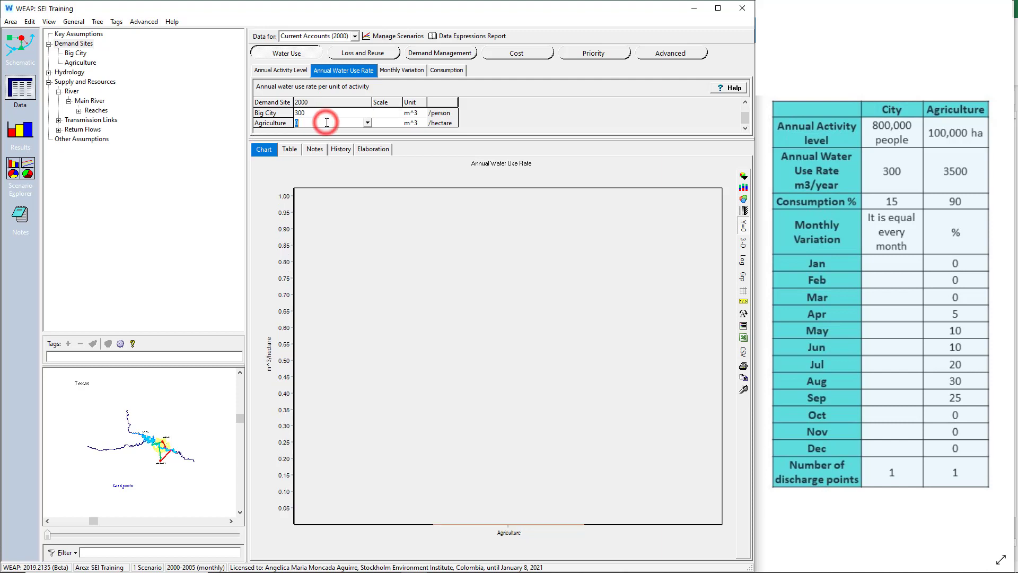
text(3500)
key(Return)
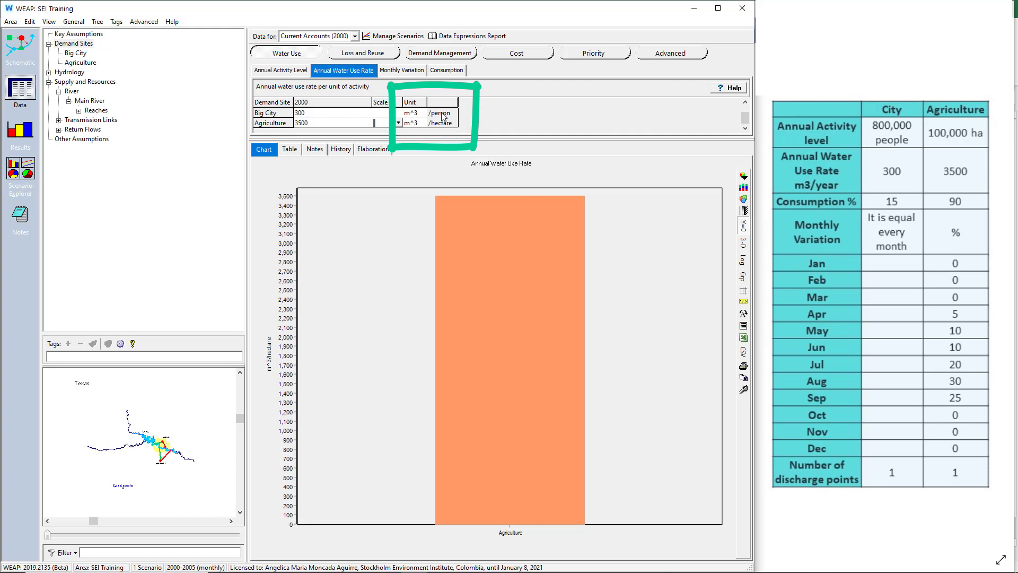
Step: Check the available volume units for the water use rates and compare them with the demand sites' activity level units
click(416, 113)
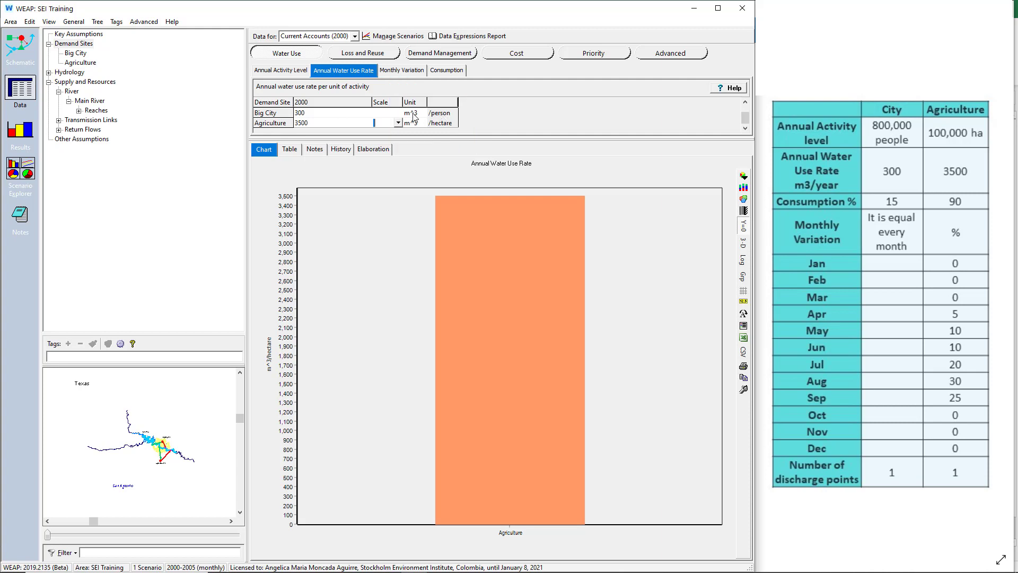
click(423, 113)
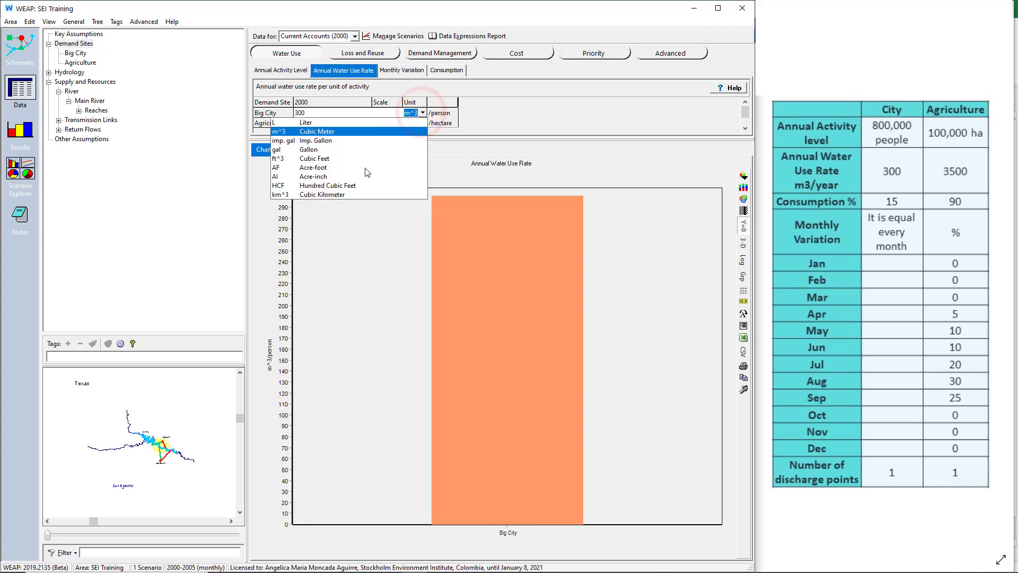
click(445, 113)
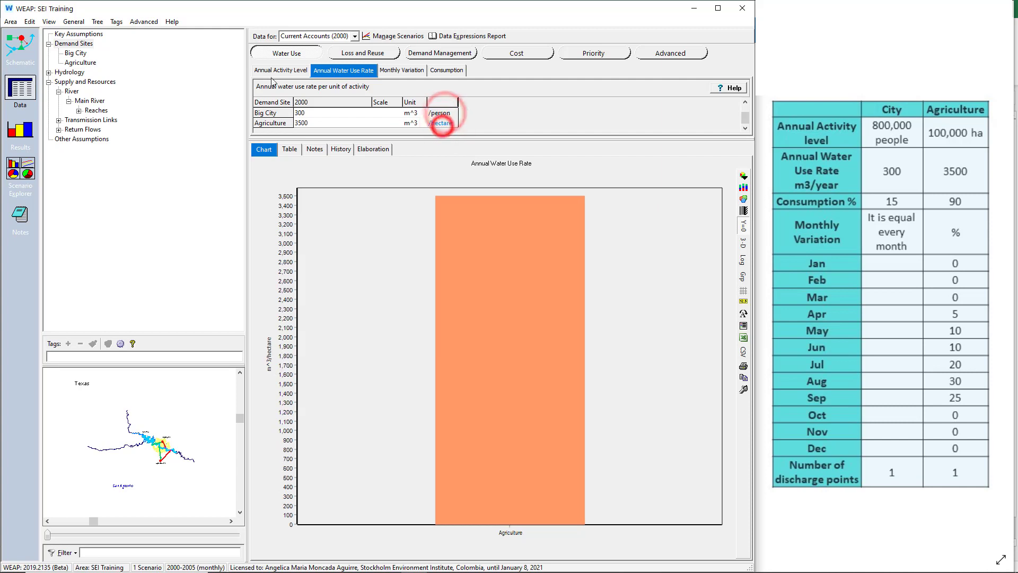
click(271, 70)
click(419, 128)
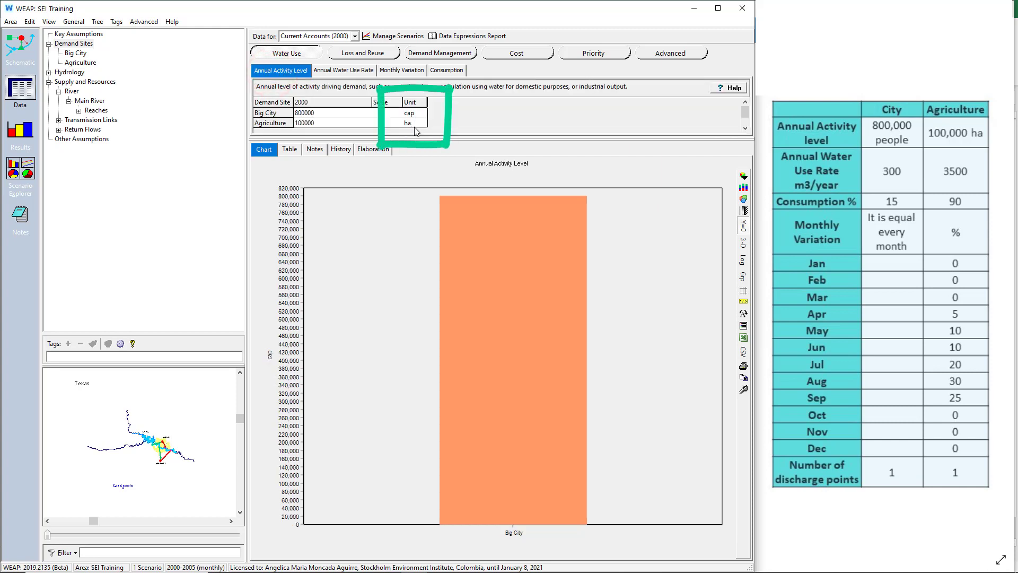
click(364, 71)
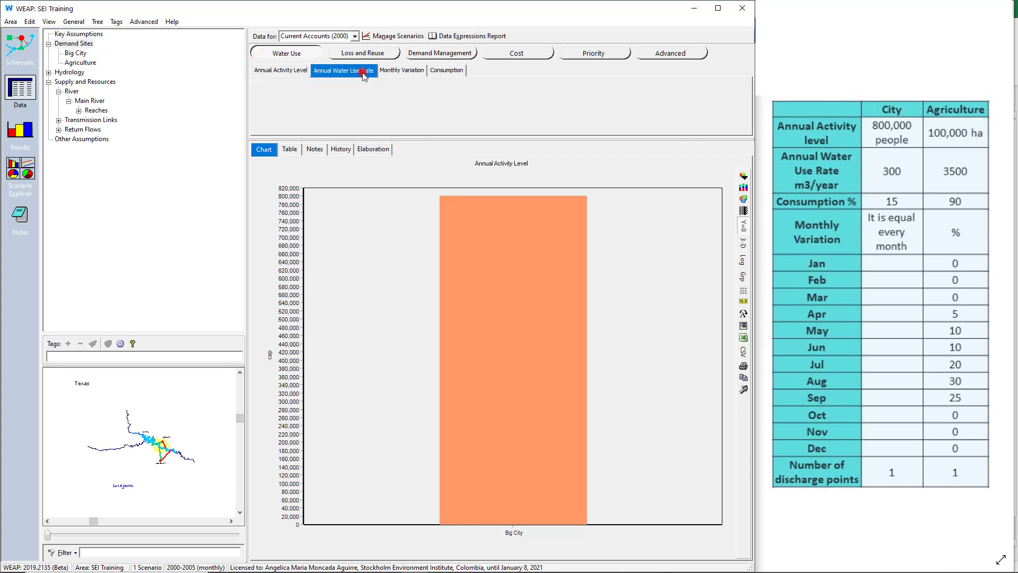
Step: View the demand sites' monthly variation and check the month lengths in the Years and Time Steps settings
click(407, 74)
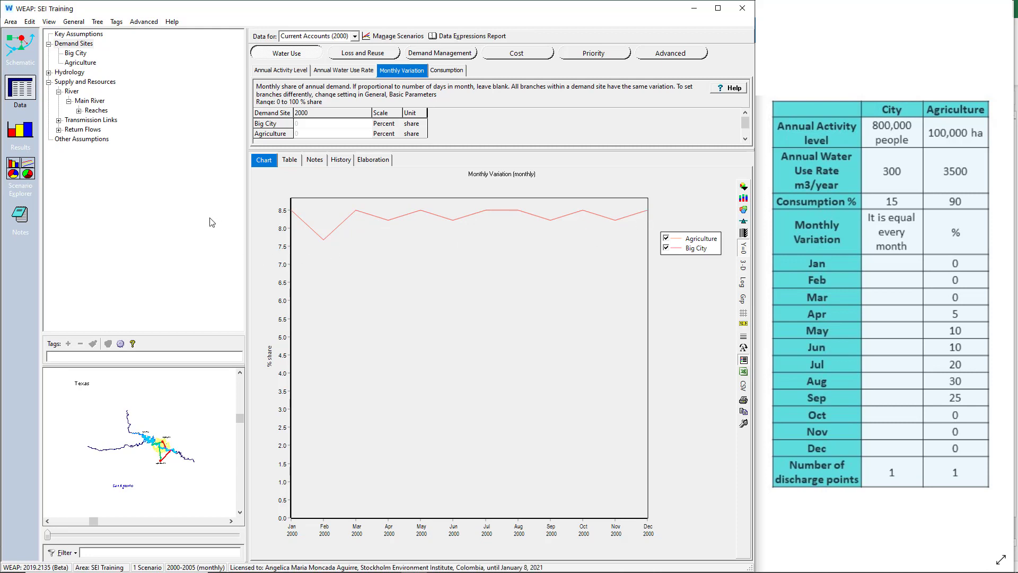
click(81, 21)
click(83, 33)
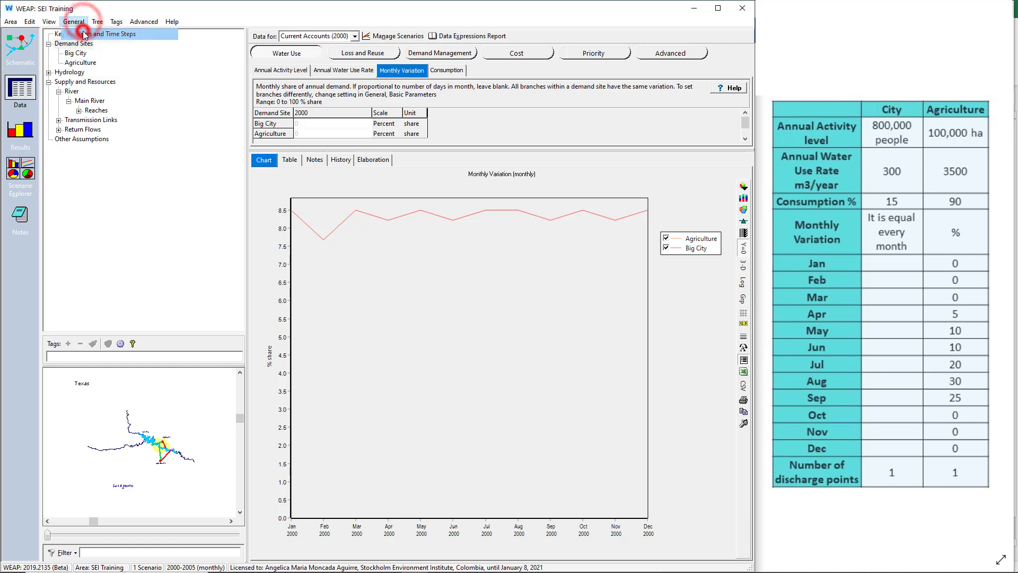
drag(378, 170, 371, 280)
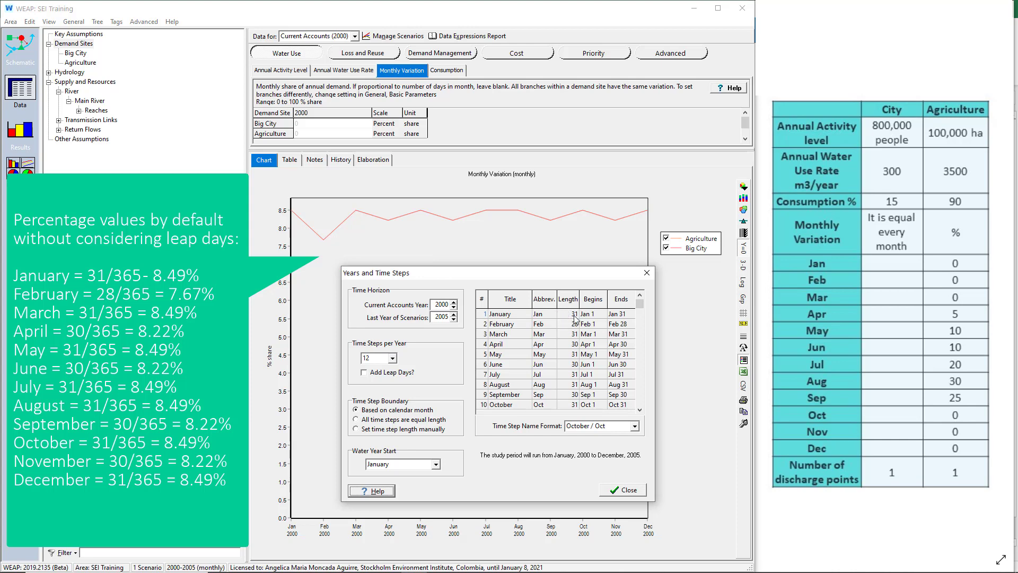
click(615, 491)
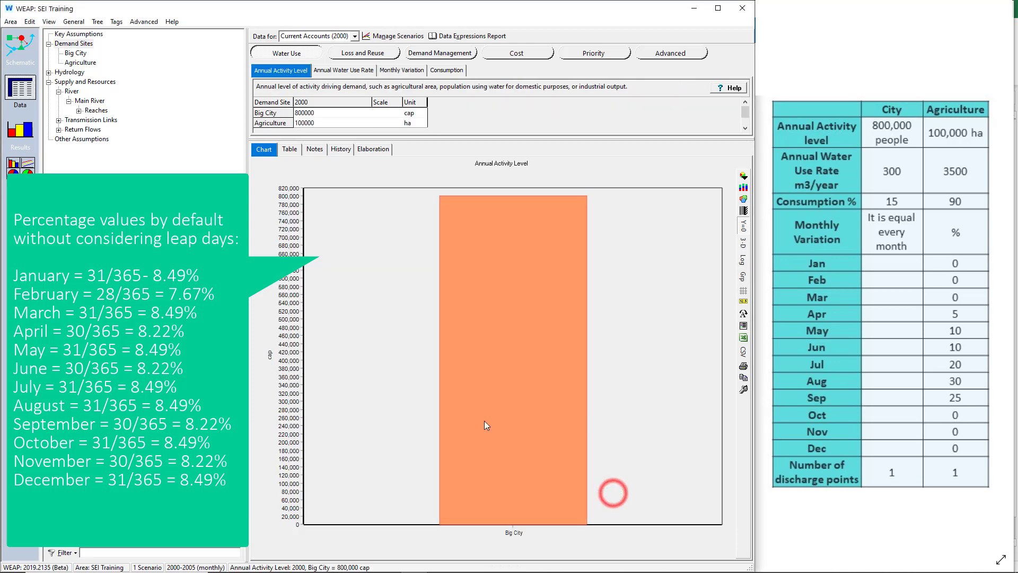
Step: Show the demand sites' monthly variation as a table with values to two decimal places
click(401, 70)
click(289, 159)
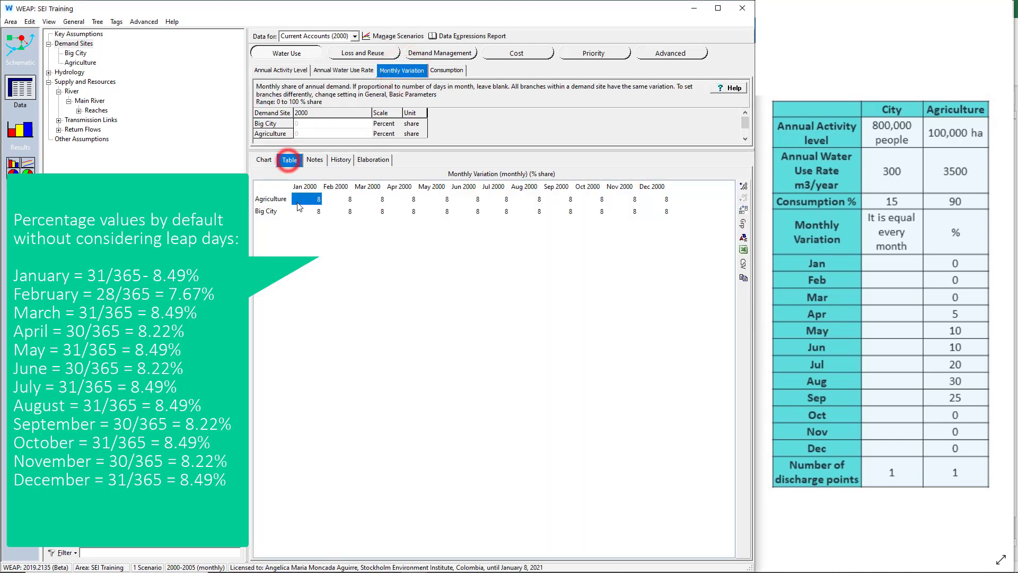
click(744, 186)
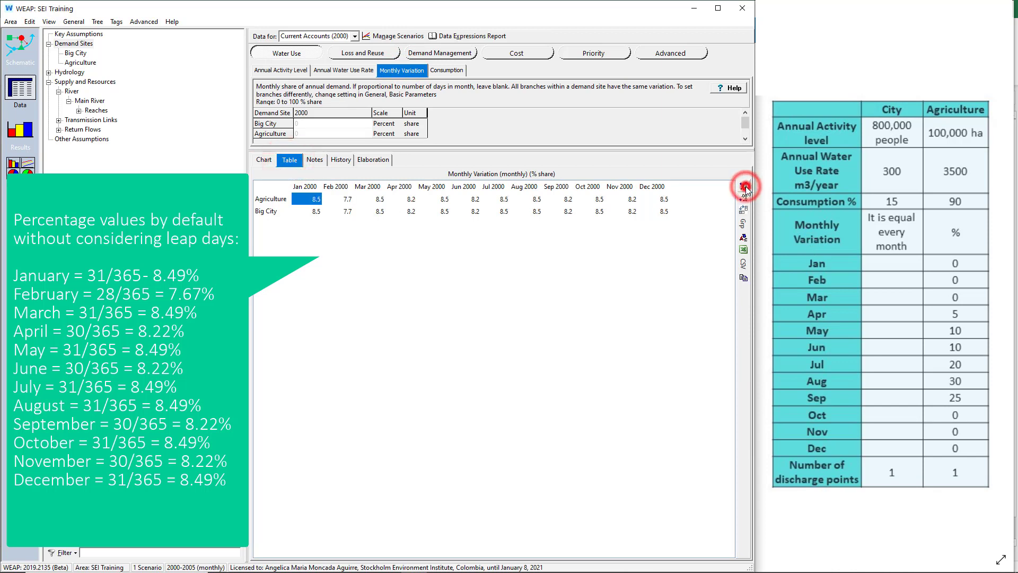
click(744, 186)
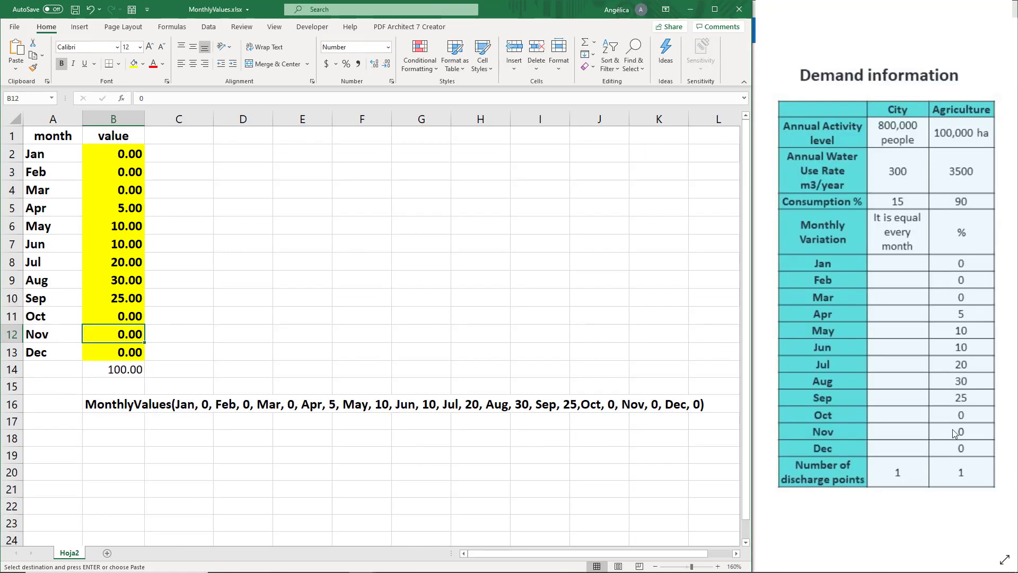
Step: Copy the MonthlyValues expression from cell B16 of MonthlyValues.xlsx into Agriculture's monthly variation in WEAP and display it as a chart
click(106, 412)
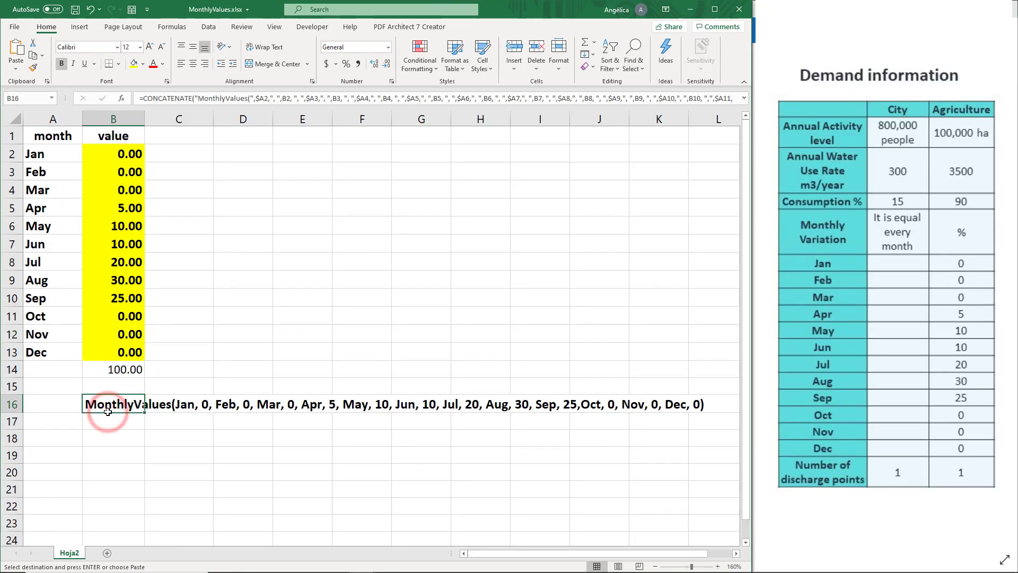
key(ctrl+c)
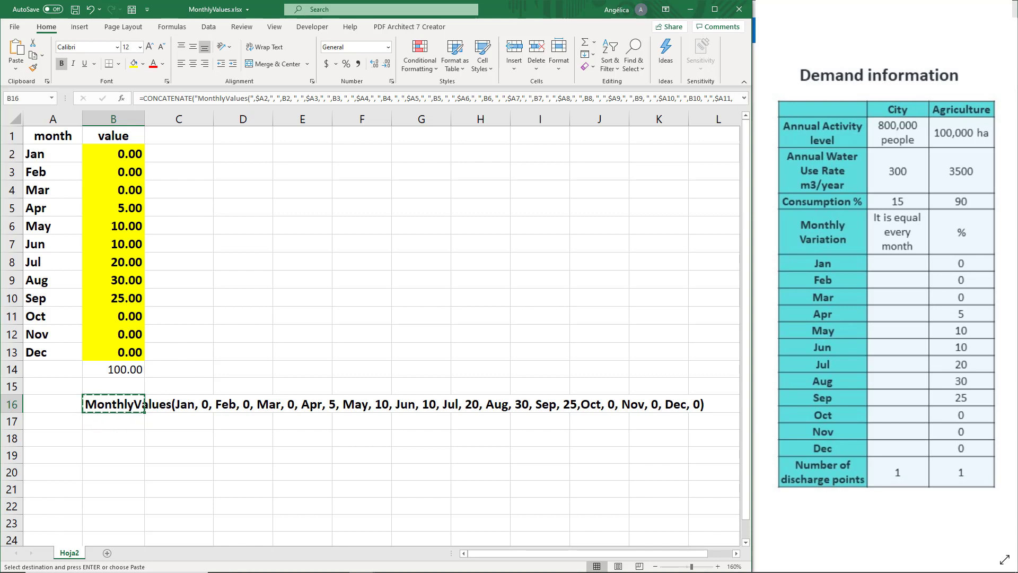
key(alt+Tab)
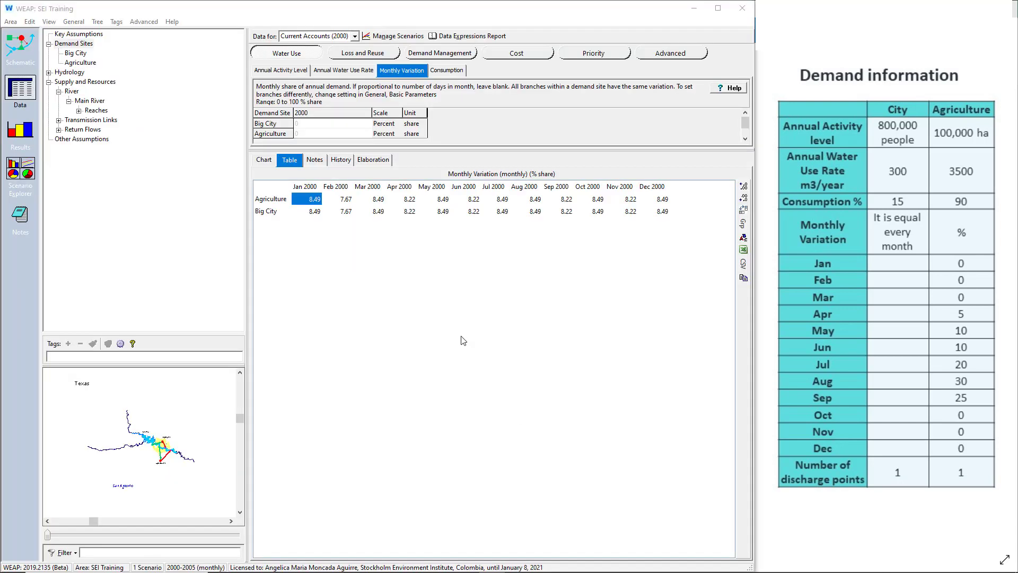
click(316, 133)
key(ctrl+v)
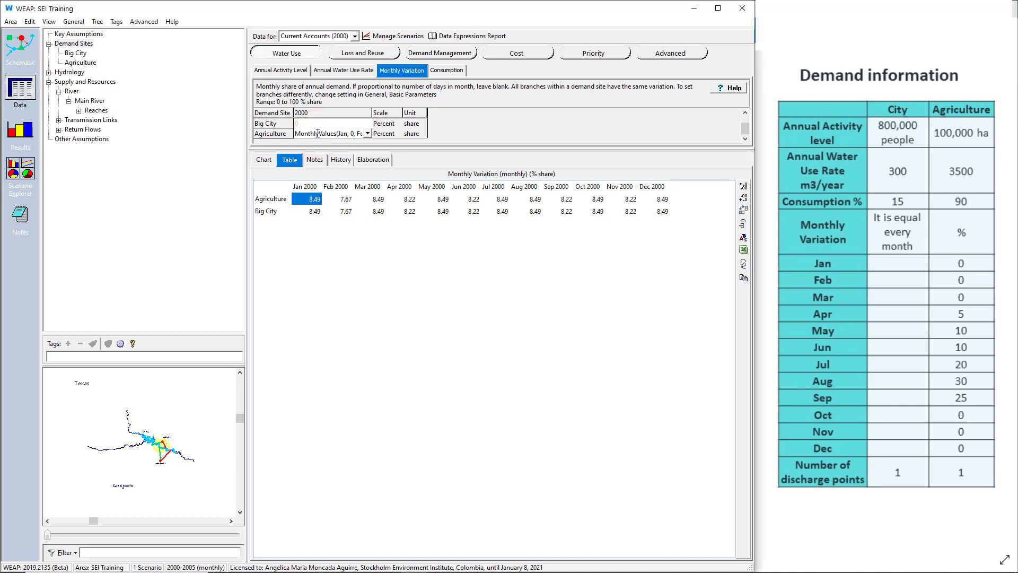
key(Return)
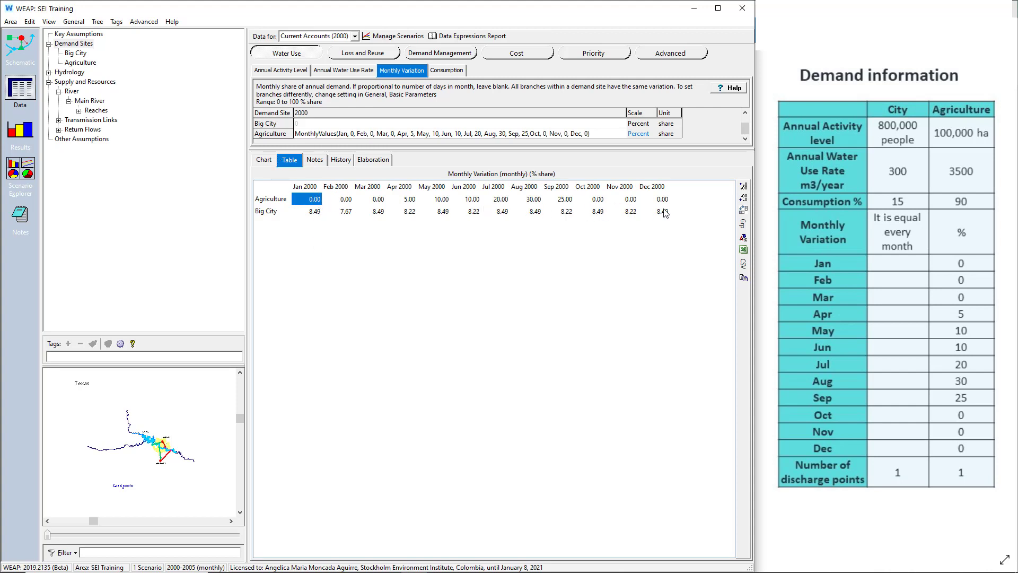
click(266, 160)
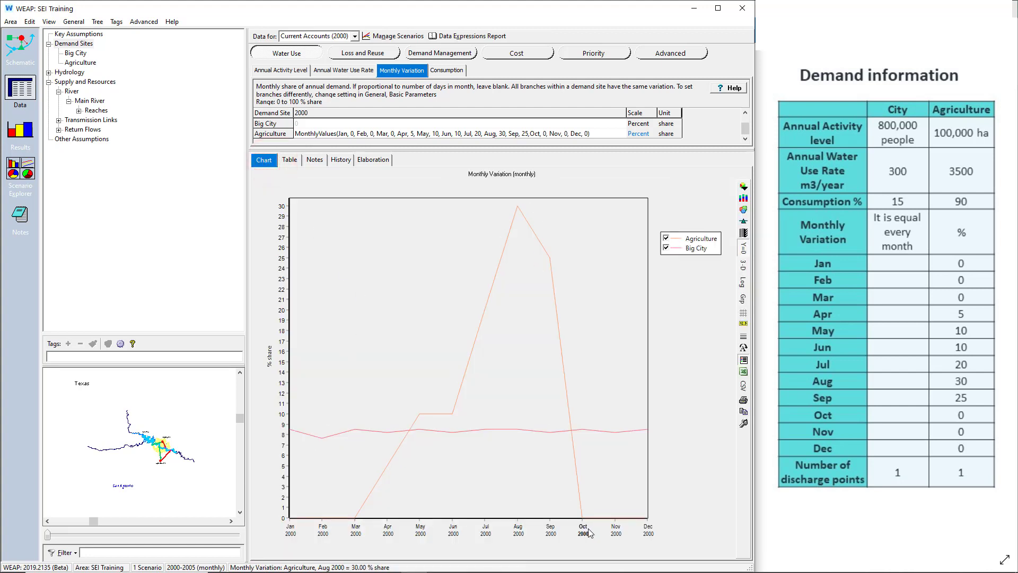
Step: Enter consumption of 15 percent for Big City and 90 percent for Agriculture
click(454, 70)
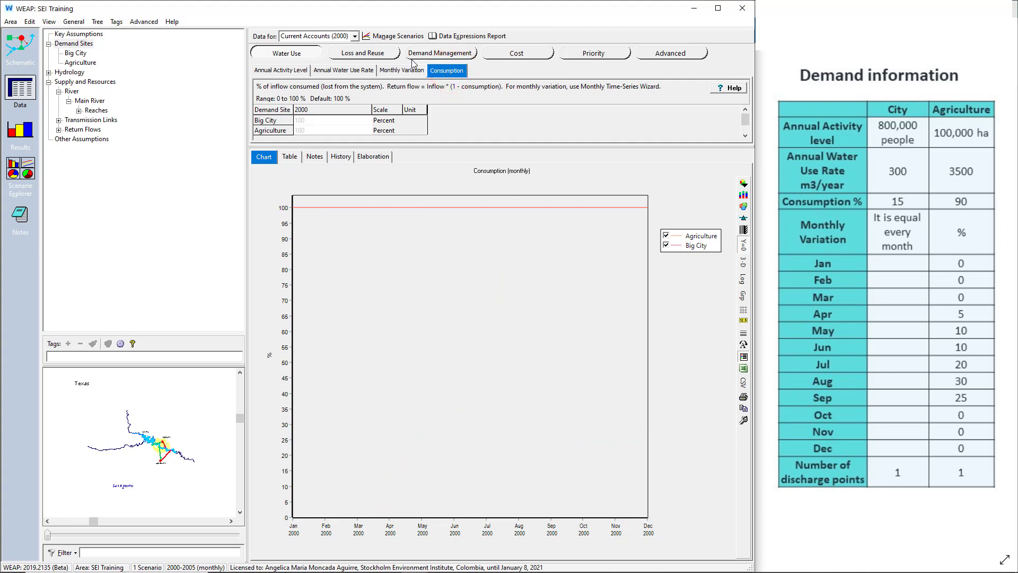
click(90, 43)
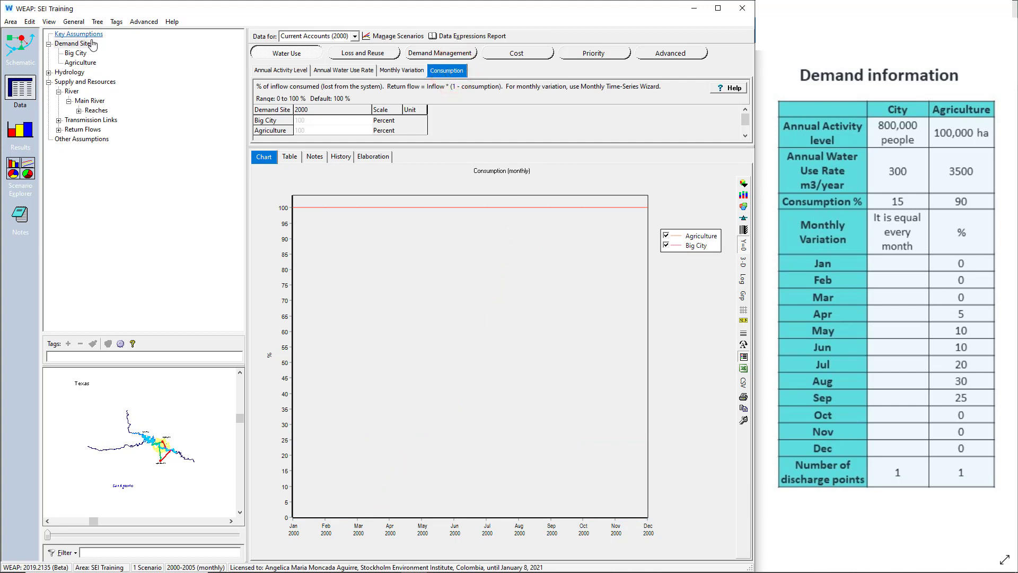
click(448, 70)
click(311, 122)
click(310, 130)
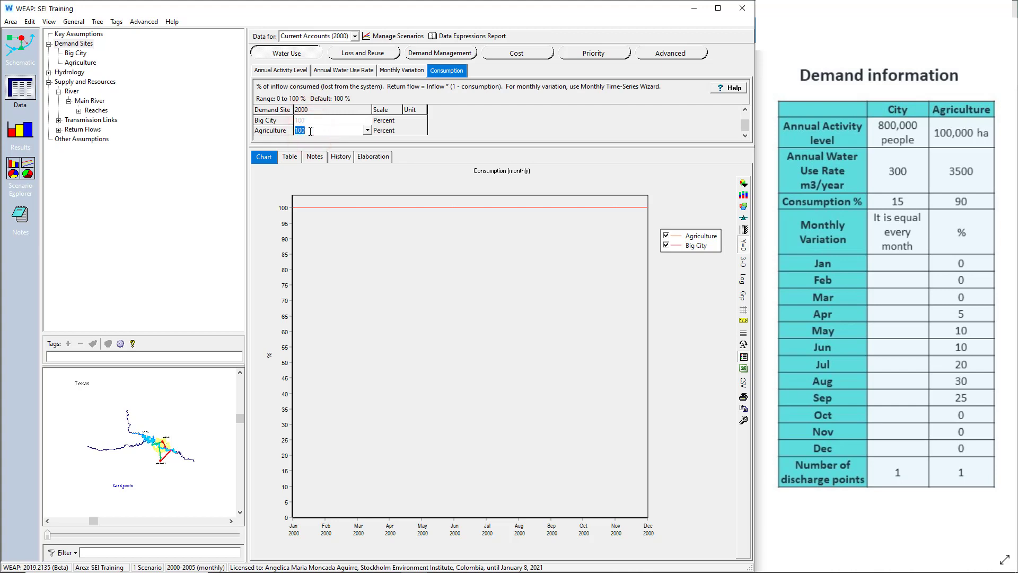
click(310, 121)
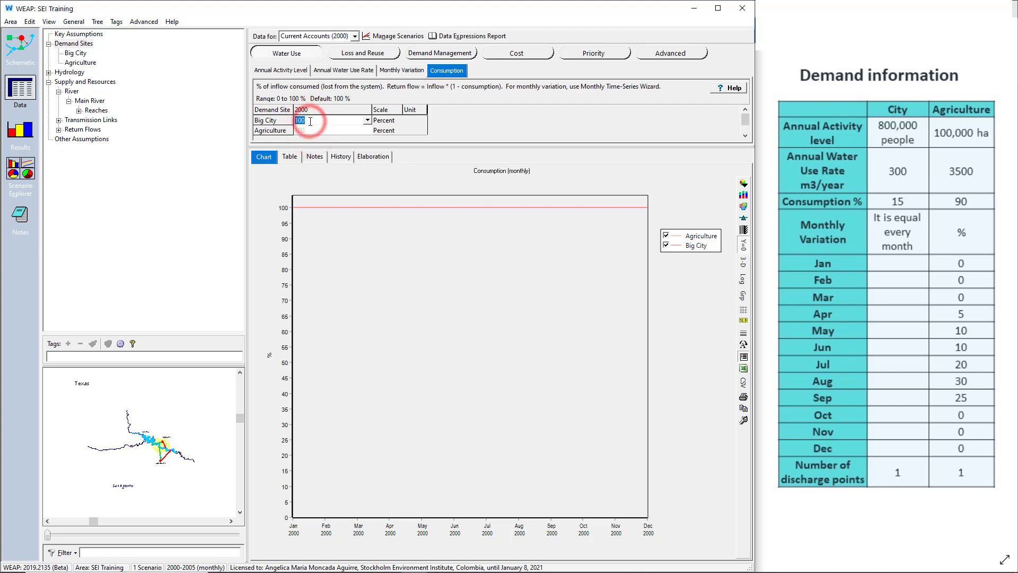
text(15)
click(315, 128)
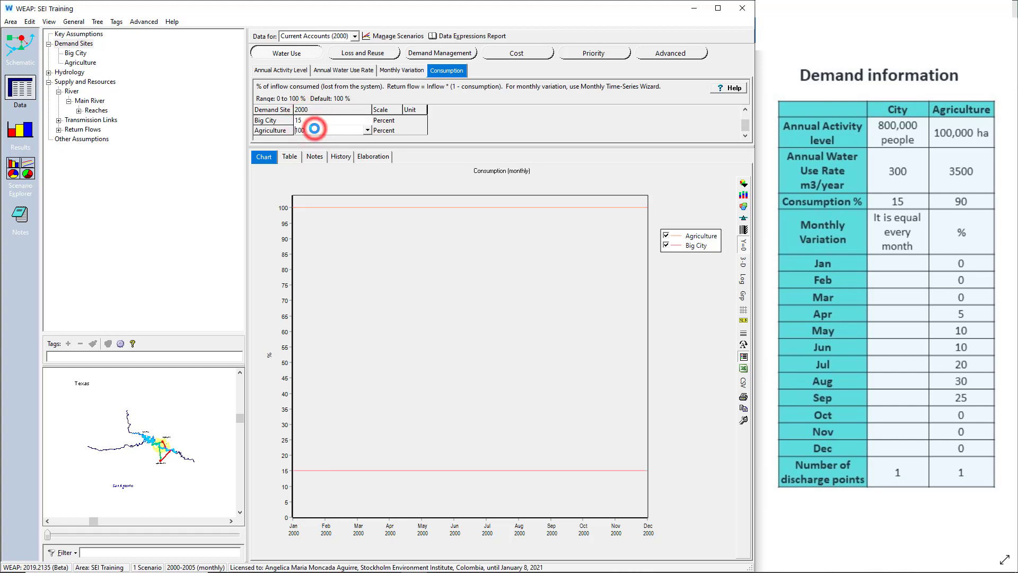
text(90)
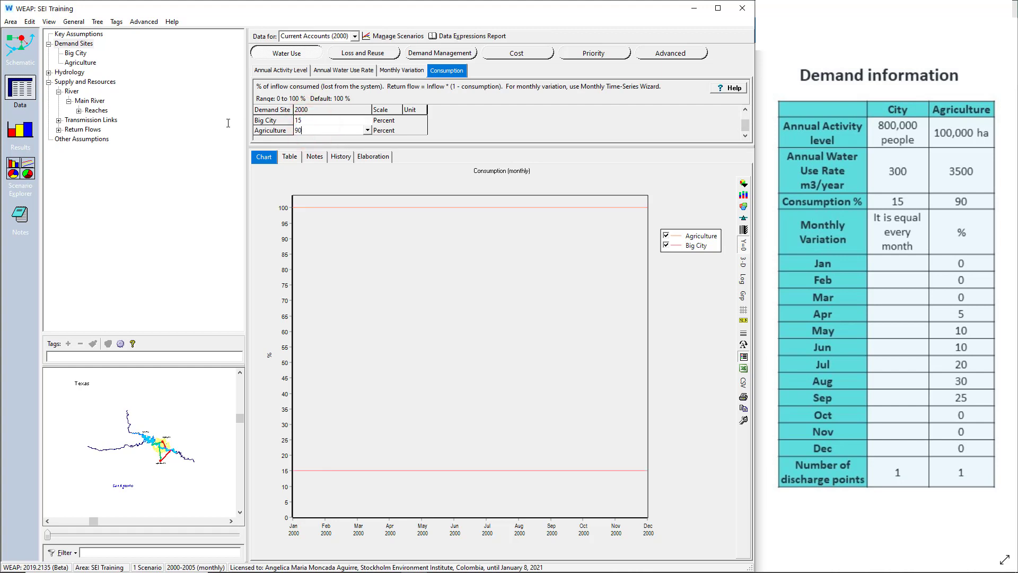
key(Return)
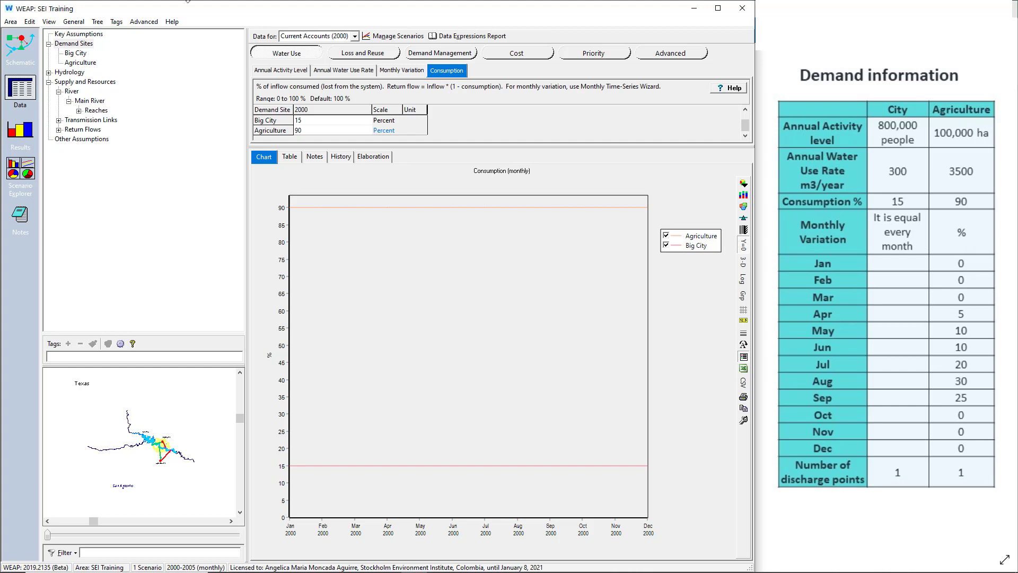
Step: Check in the schematic which data can be edited for Big City and for the transmission link supplying it
click(34, 46)
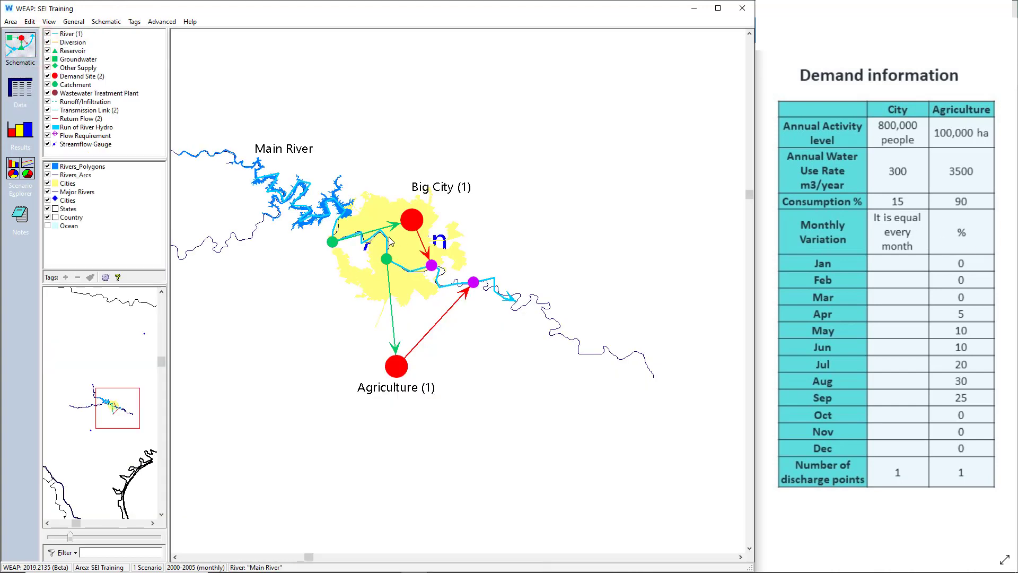
right_click(411, 222)
mouse_move(440, 257)
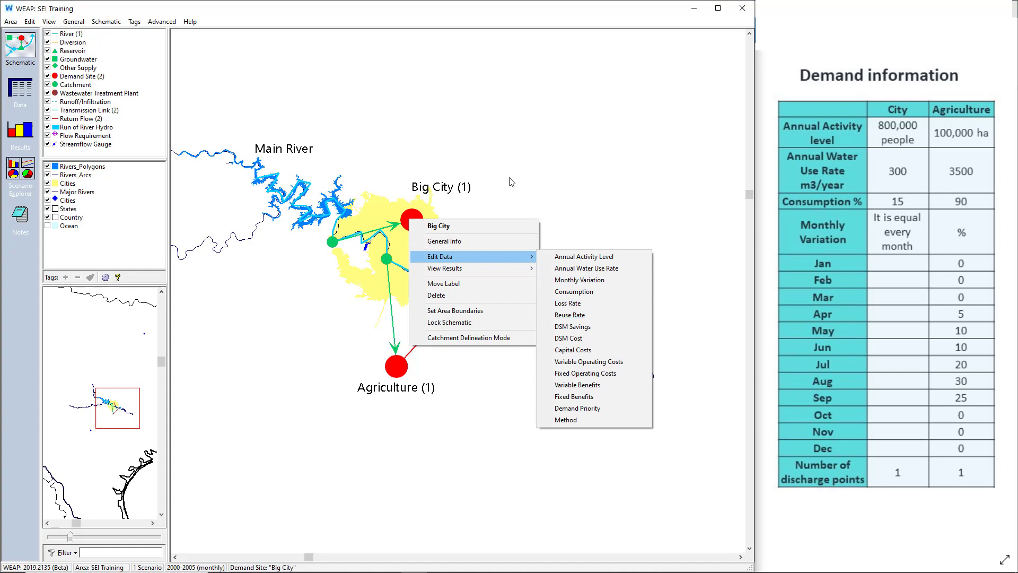
click(511, 182)
right_click(355, 237)
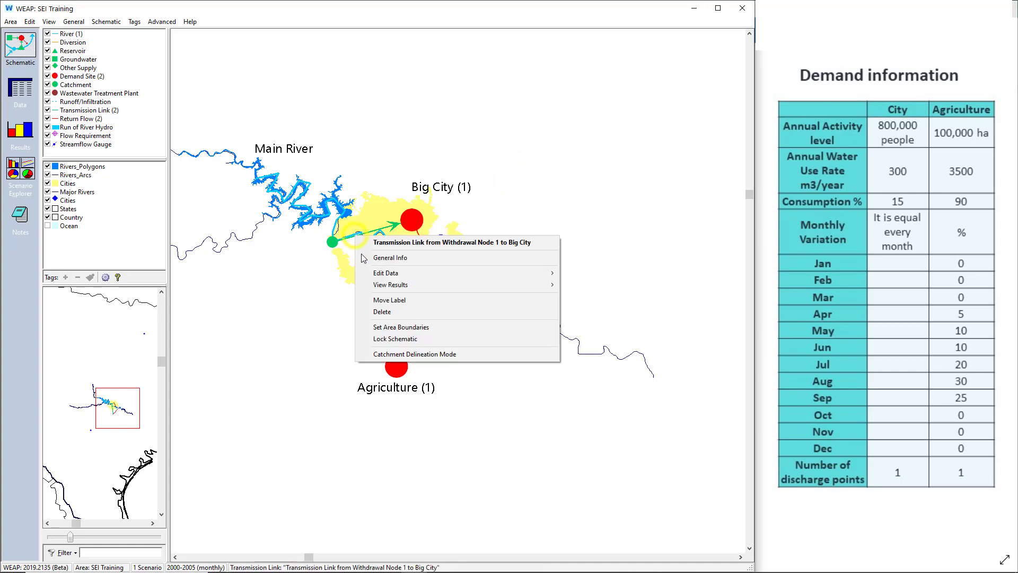
mouse_move(397, 272)
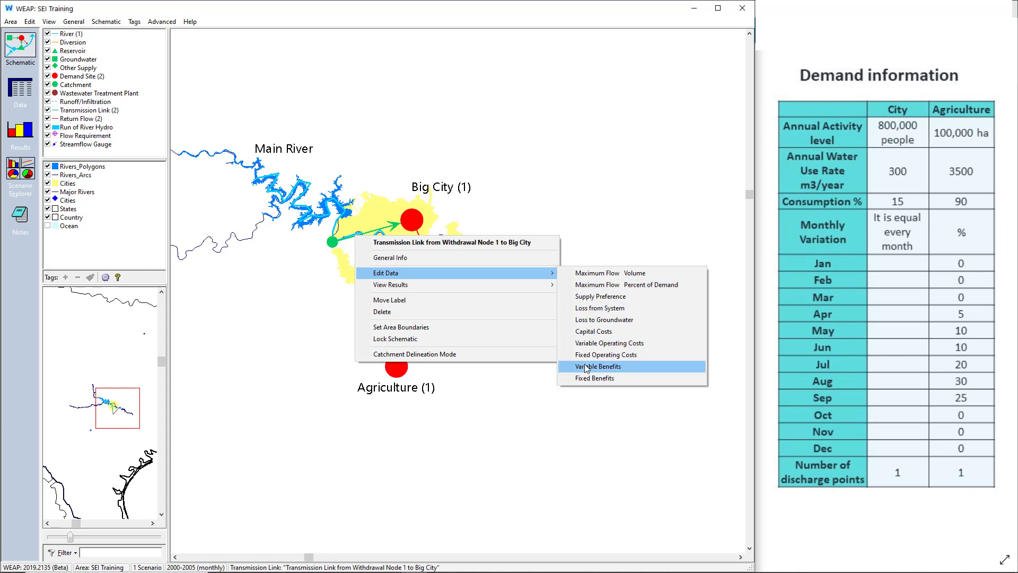
click(599, 232)
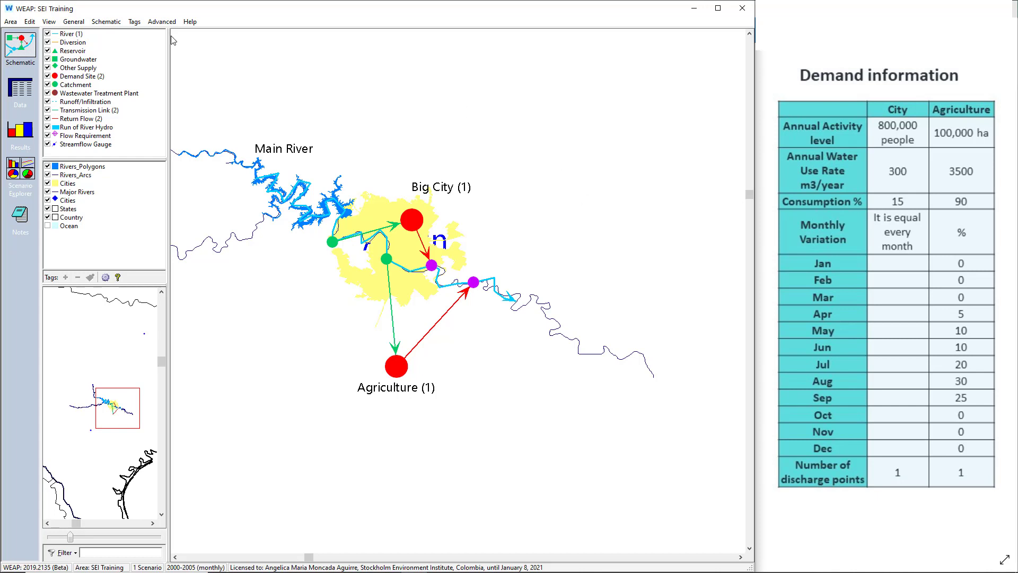
Step: Recalculate the Current Accounts and Reference results and maximize the results window
click(21, 129)
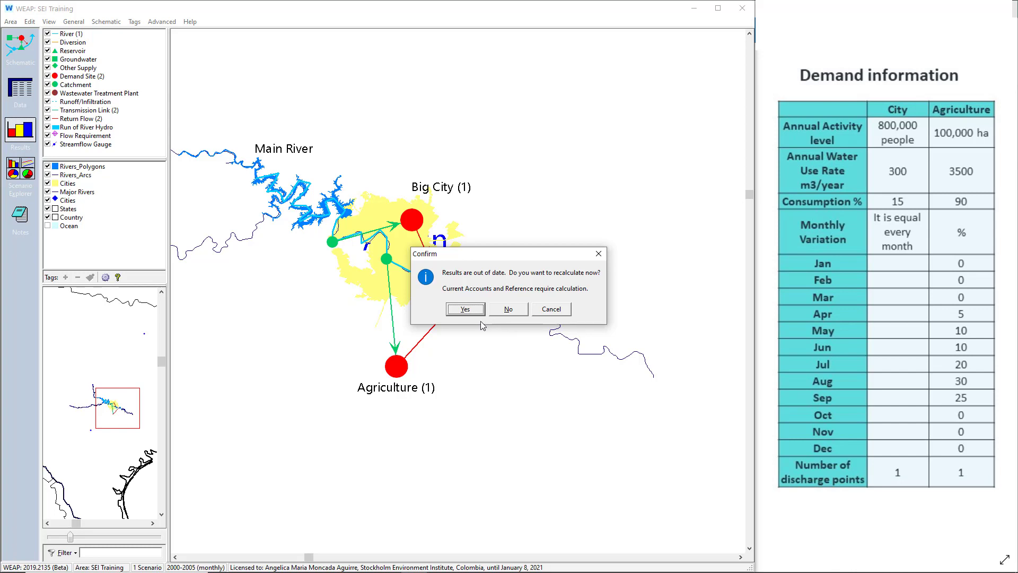
click(465, 309)
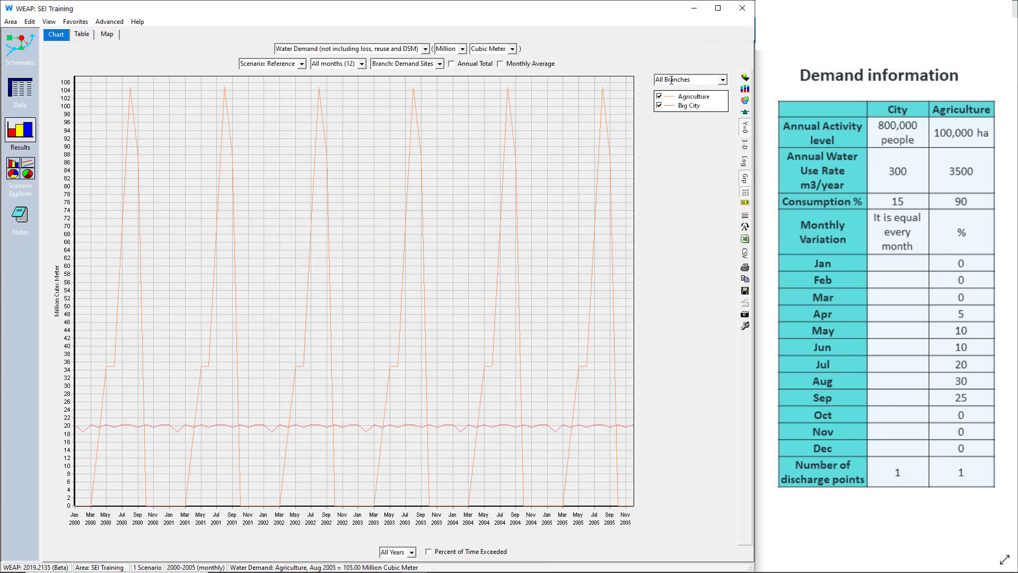
click(718, 8)
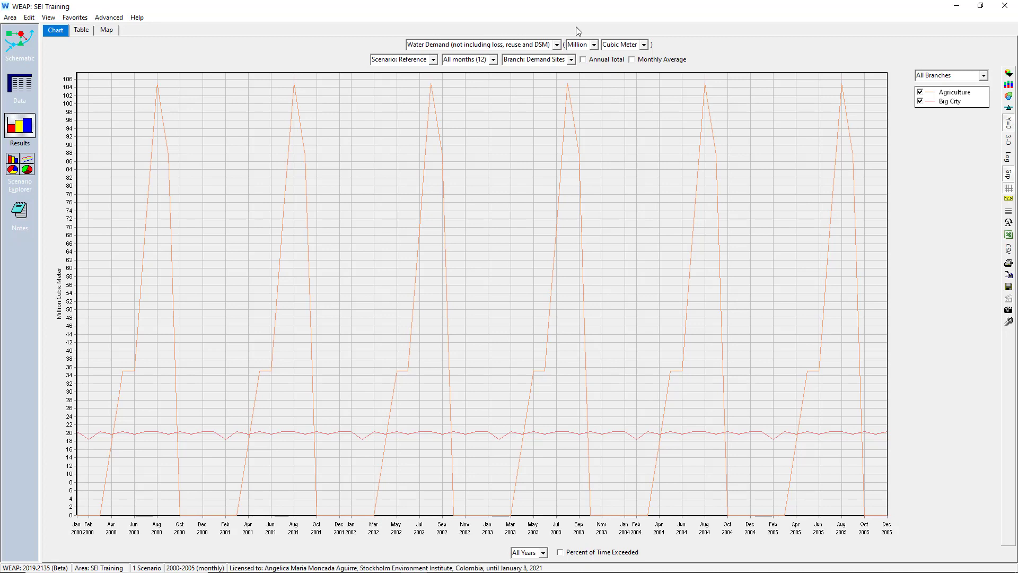
Step: Examine the available result variables under Demand, Supply and Resources, and Input Data, keeping Water Demand as the displayed result
click(557, 45)
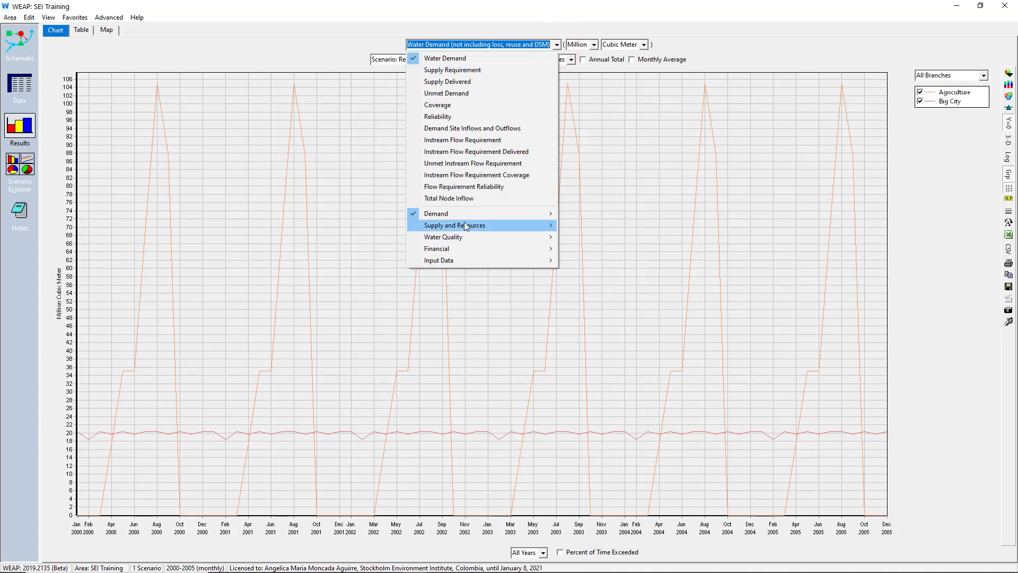
mouse_move(434, 215)
mouse_move(448, 261)
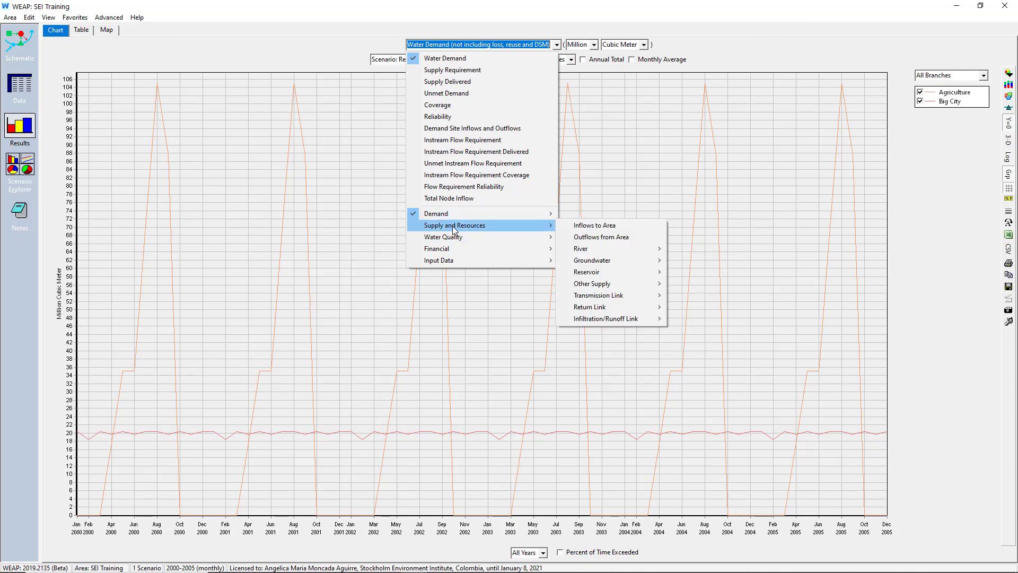
mouse_move(454, 237)
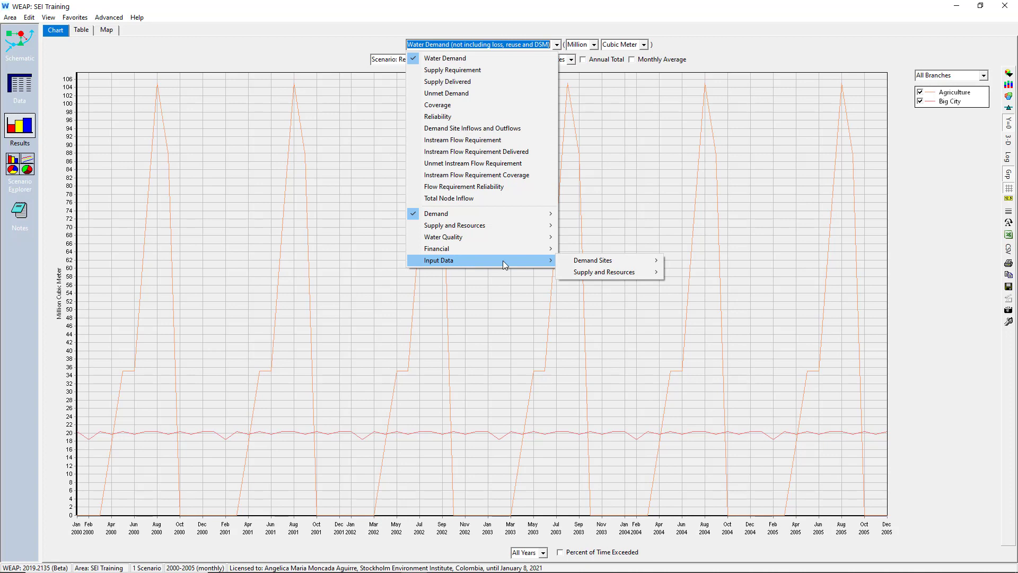
mouse_move(517, 214)
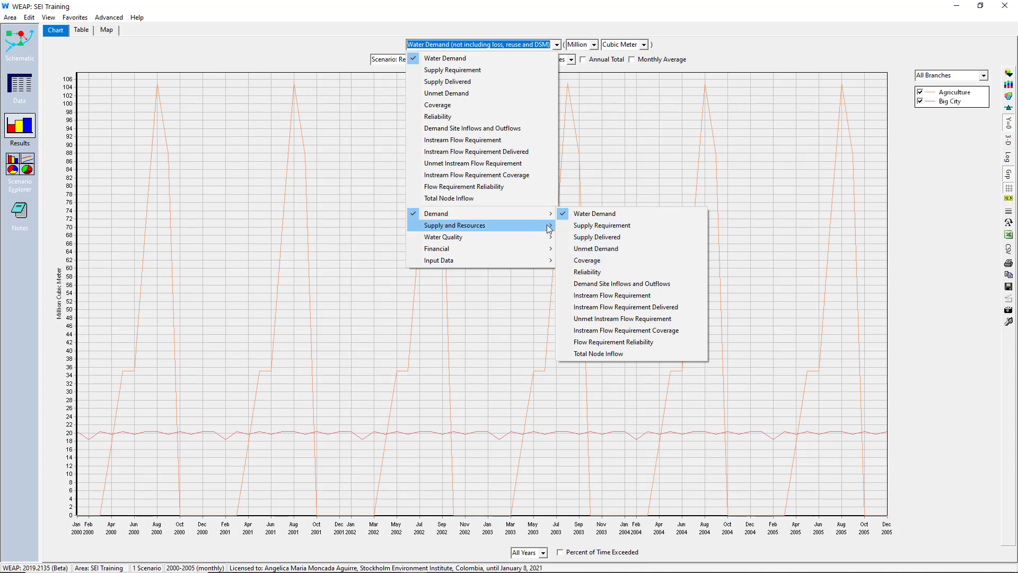
mouse_move(549, 229)
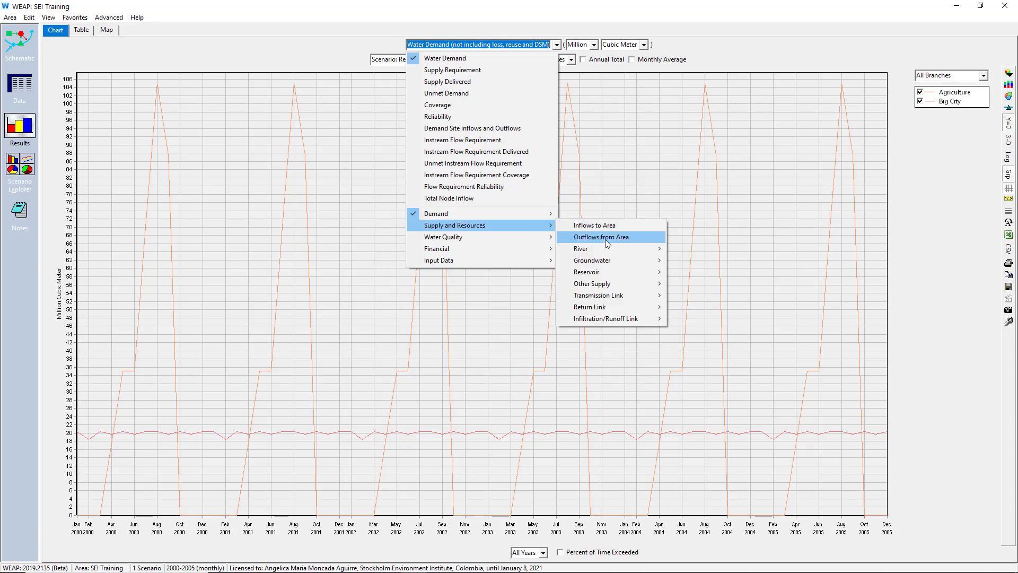
mouse_move(617, 250)
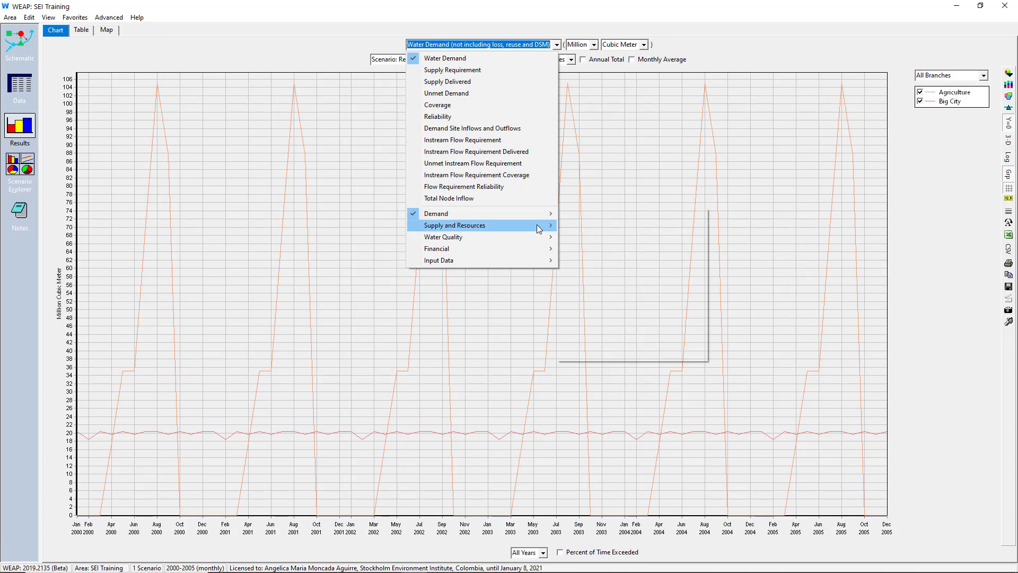
mouse_move(646, 253)
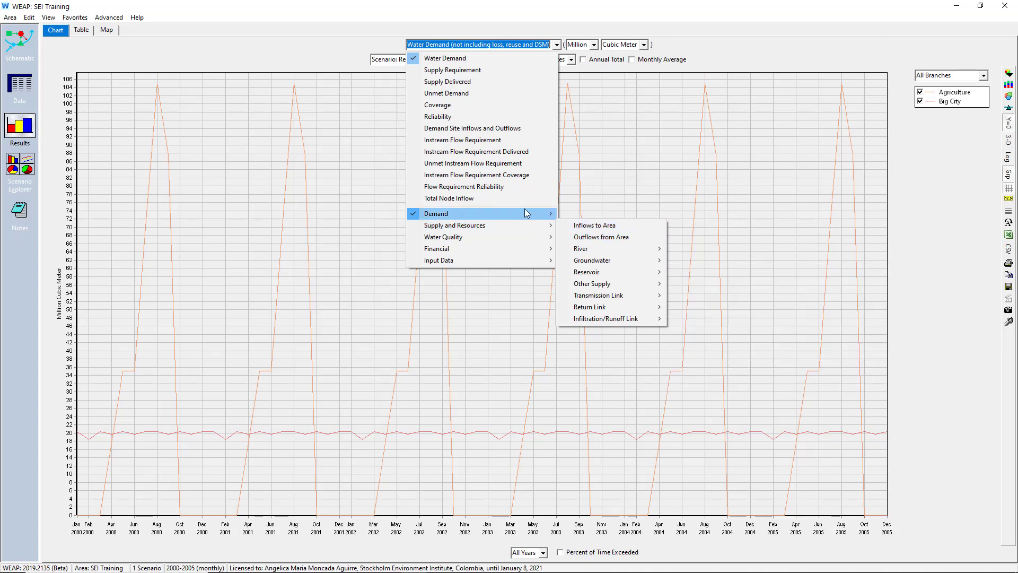
click(609, 218)
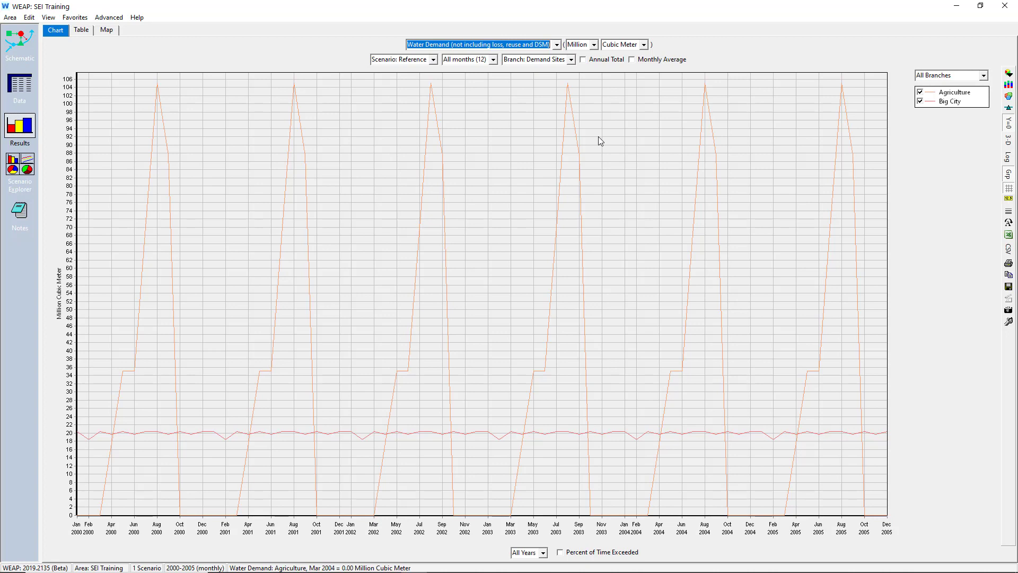
Step: Display the water demand results in Cubic Meters per Second as a monthly average
click(635, 45)
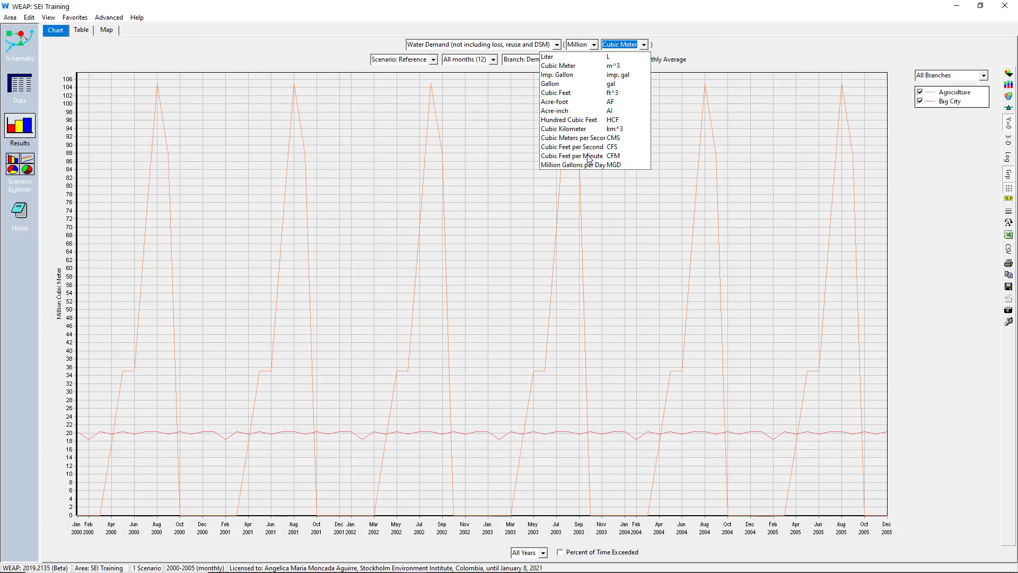
click(594, 140)
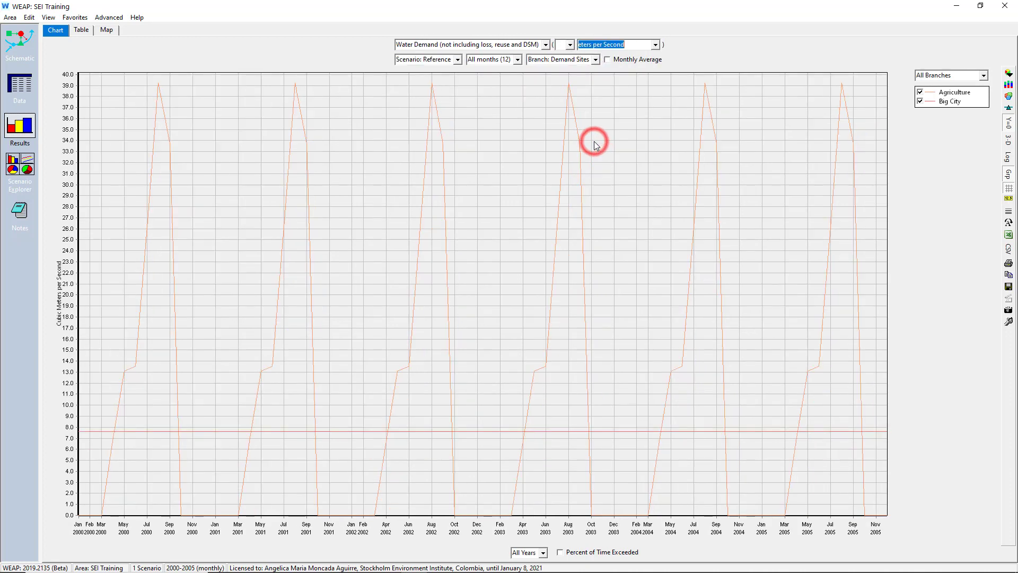
click(625, 60)
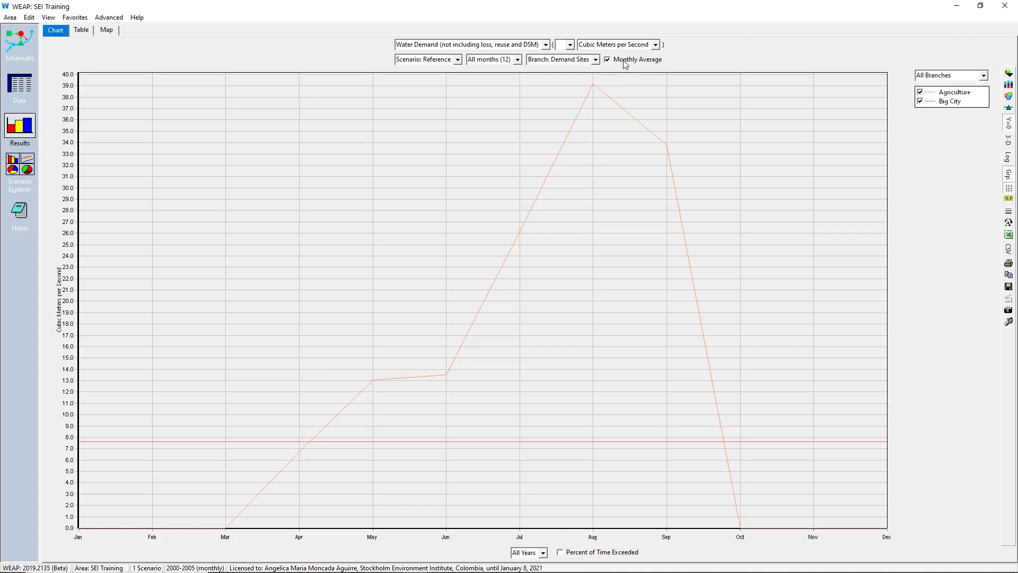
Step: View the water demand chart for January only and for April only, and return it to all months
click(513, 60)
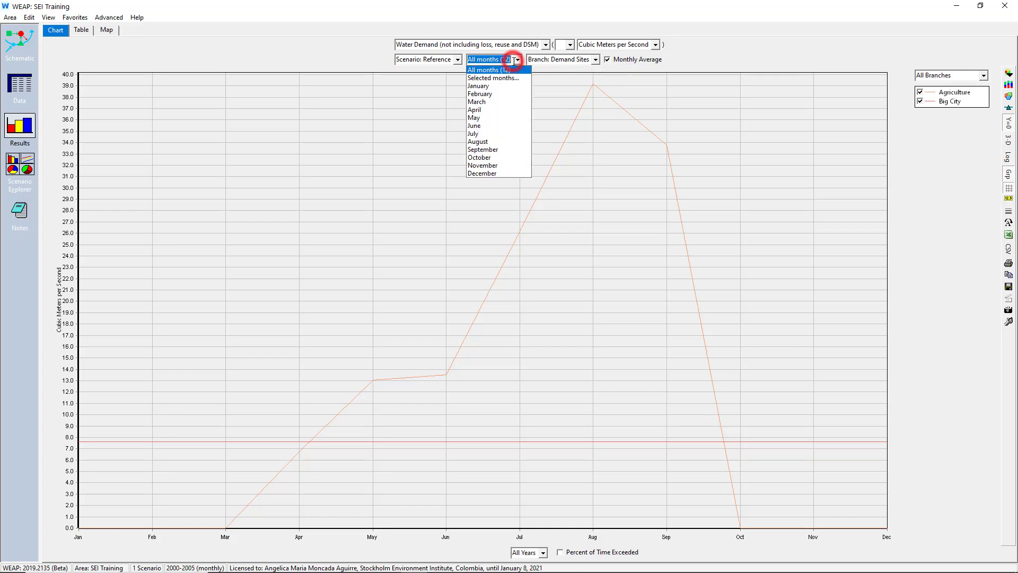
click(490, 86)
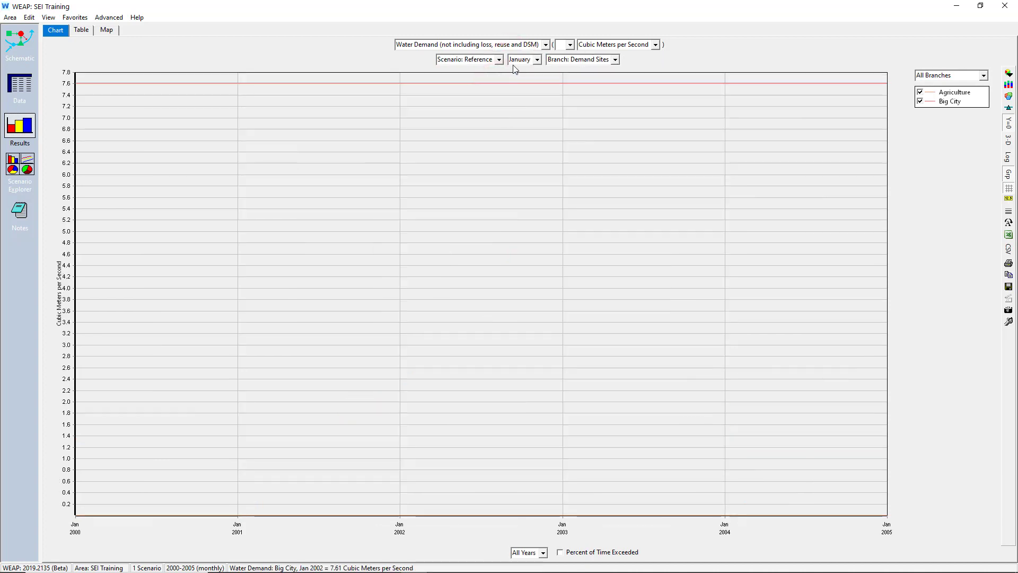
click(515, 60)
click(516, 110)
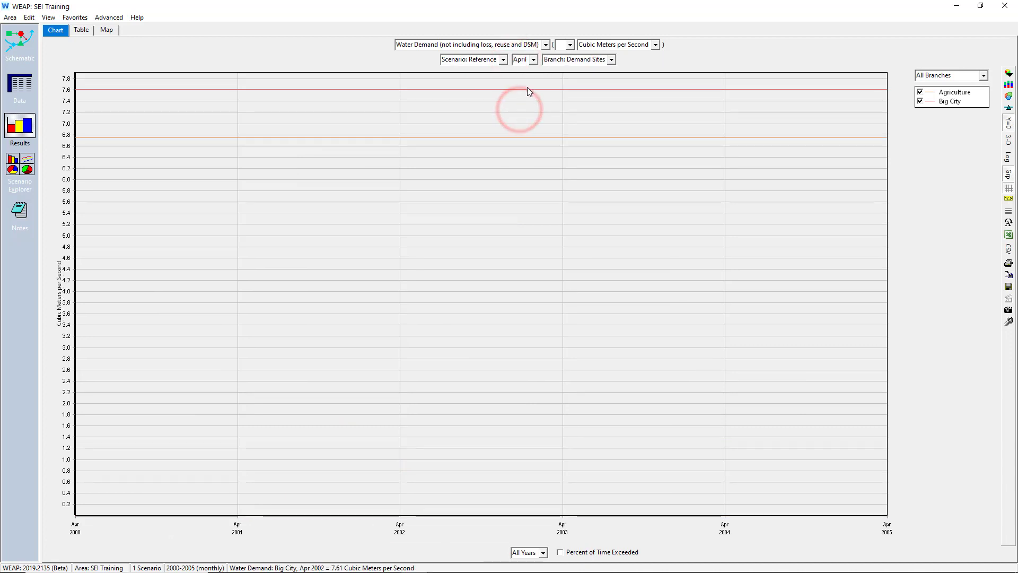
click(533, 60)
click(523, 70)
Step: View the water demand of Big City alone and of Agriculture alone, and return to all demand sites
click(587, 62)
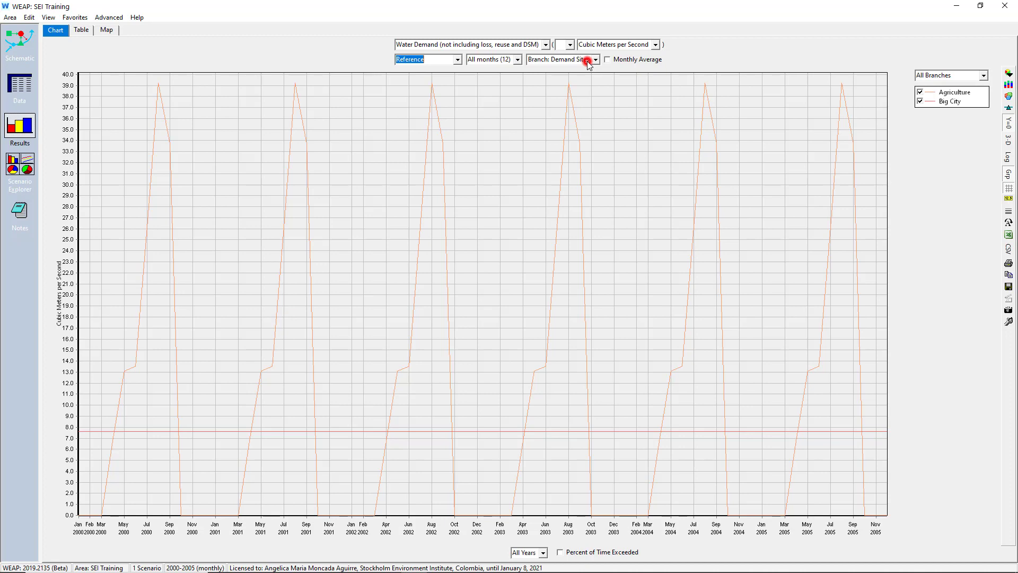
click(552, 81)
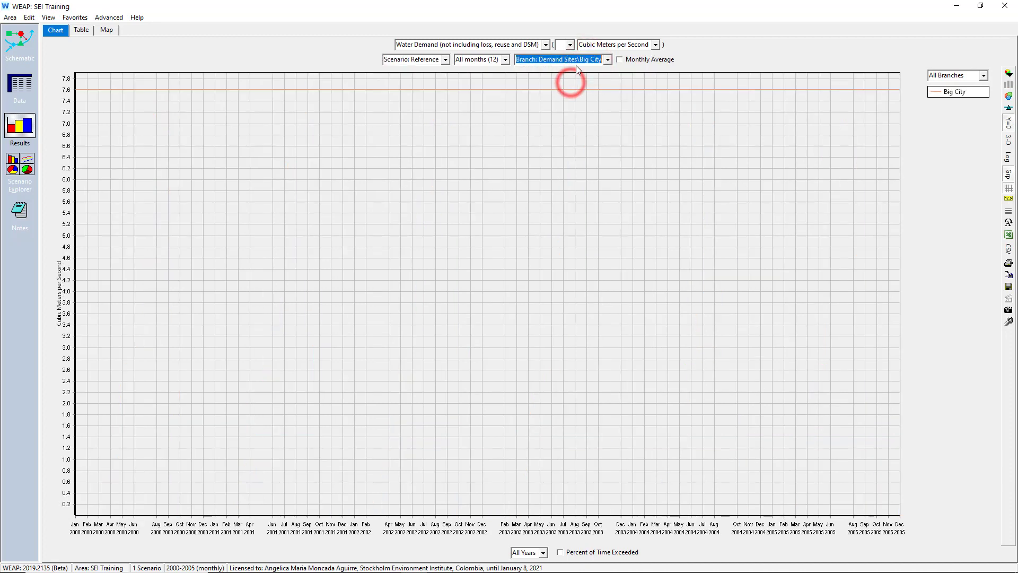
click(575, 59)
click(562, 90)
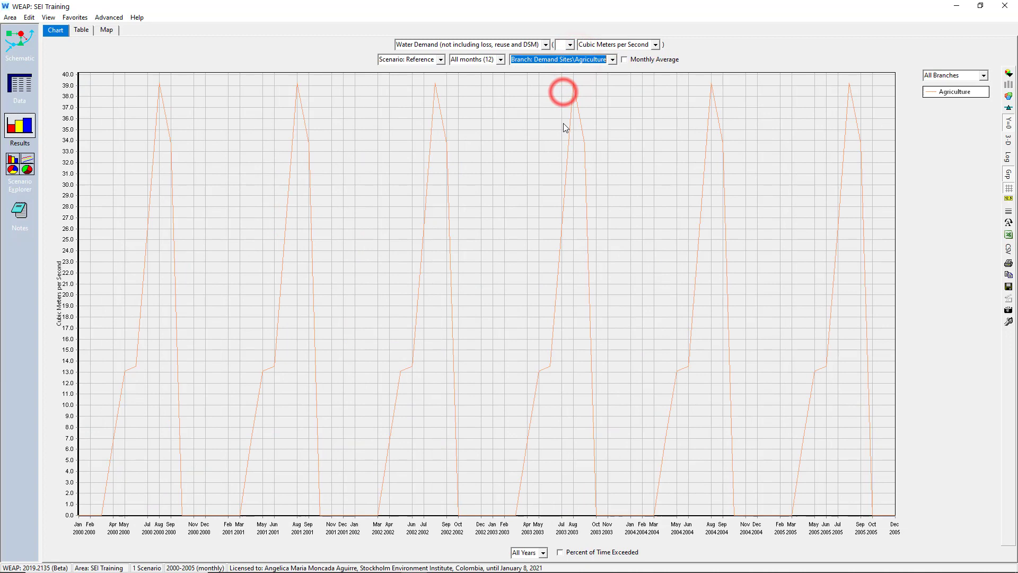
click(569, 59)
click(554, 70)
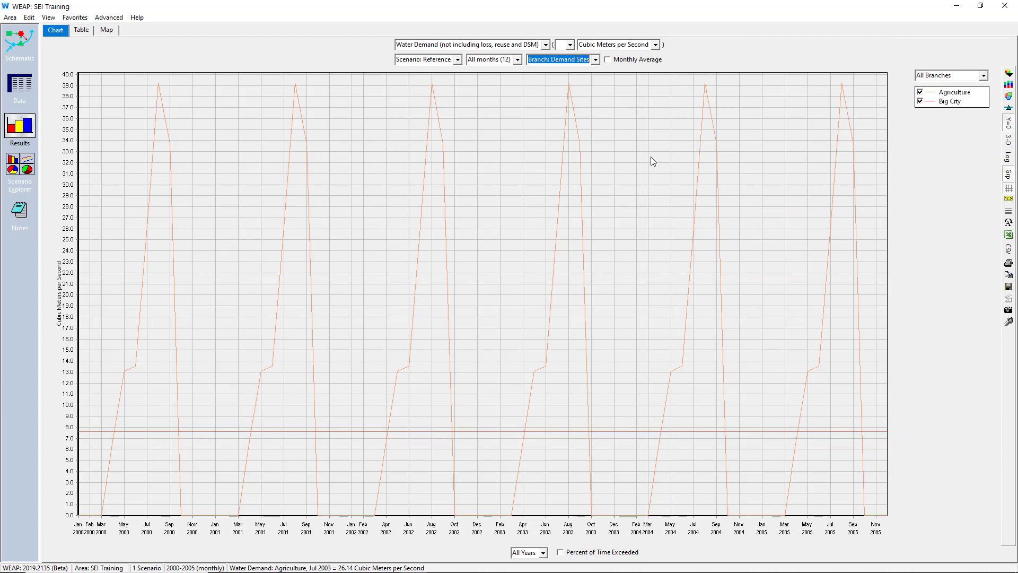
Step: Show the water demand results in Million Cubic Meter and check the available scale options
click(660, 43)
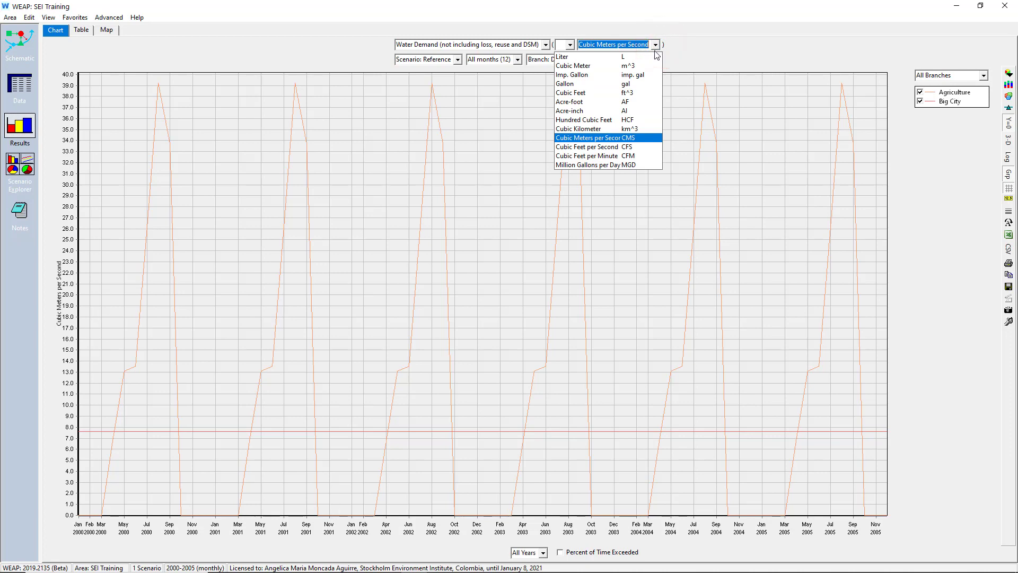
click(641, 66)
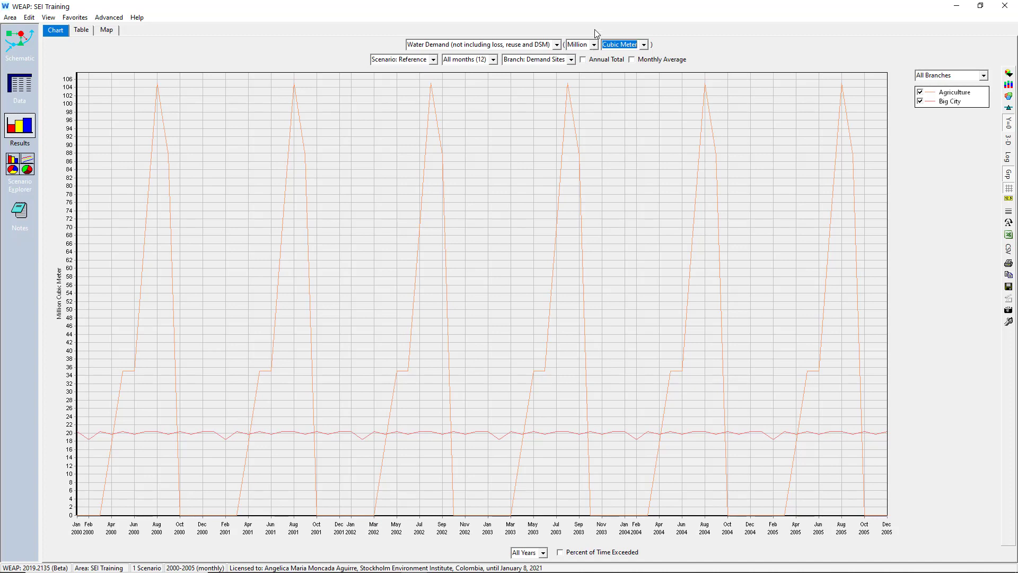
click(594, 45)
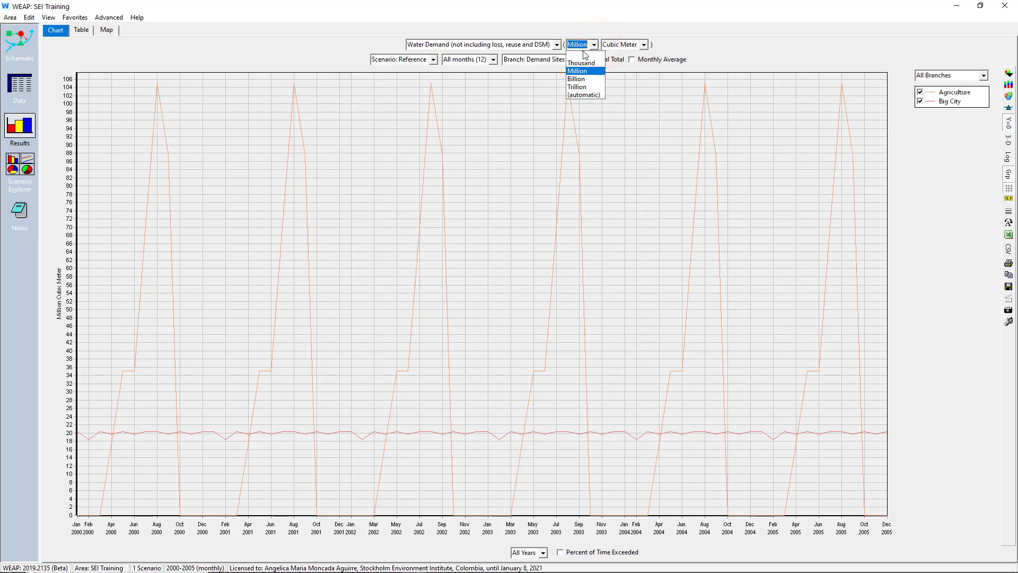
click(582, 108)
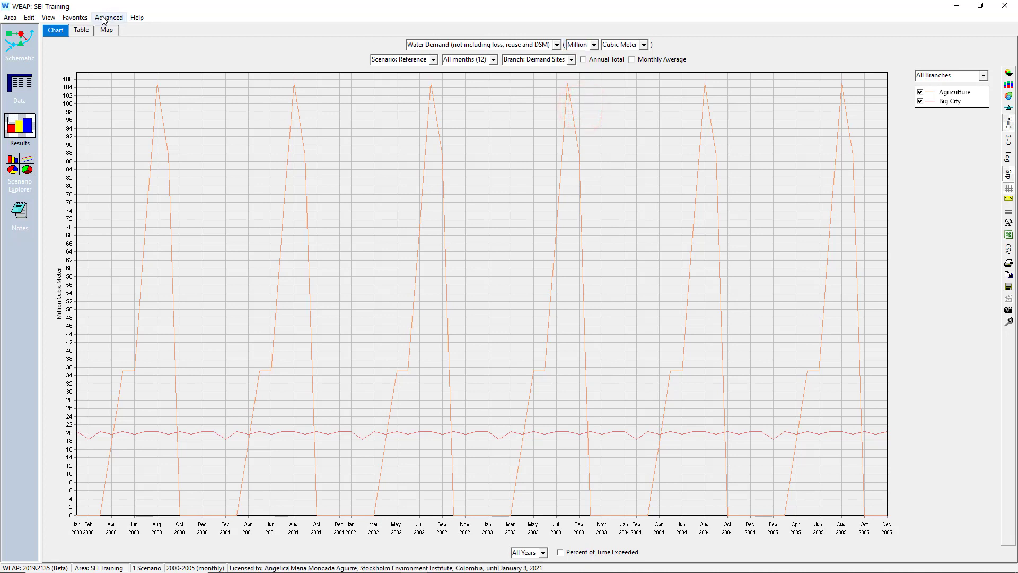
Step: Review the water demand table as annual totals and as monthly averages, comparing the monthly averages with the chart
click(86, 30)
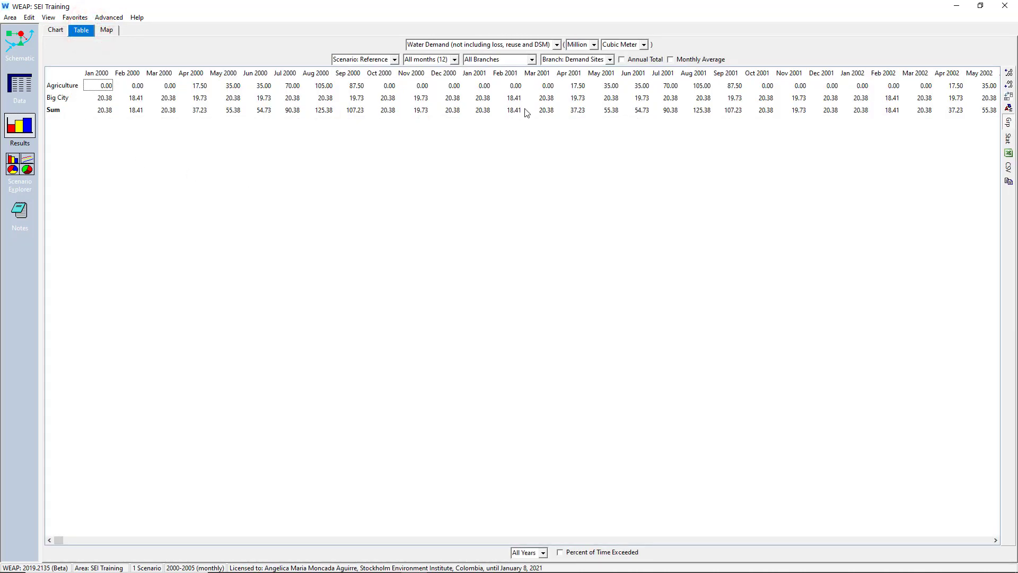
click(637, 60)
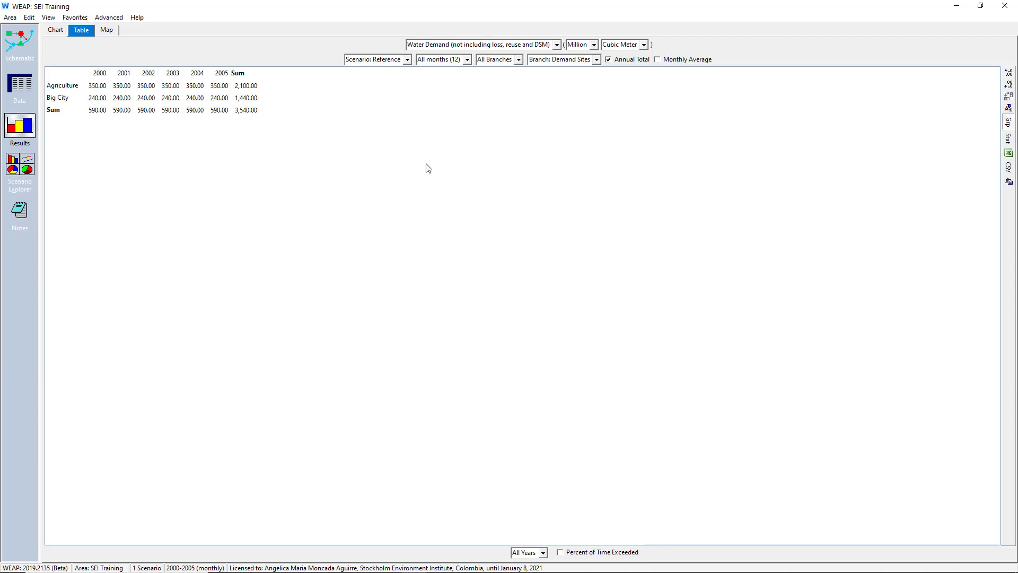
click(676, 59)
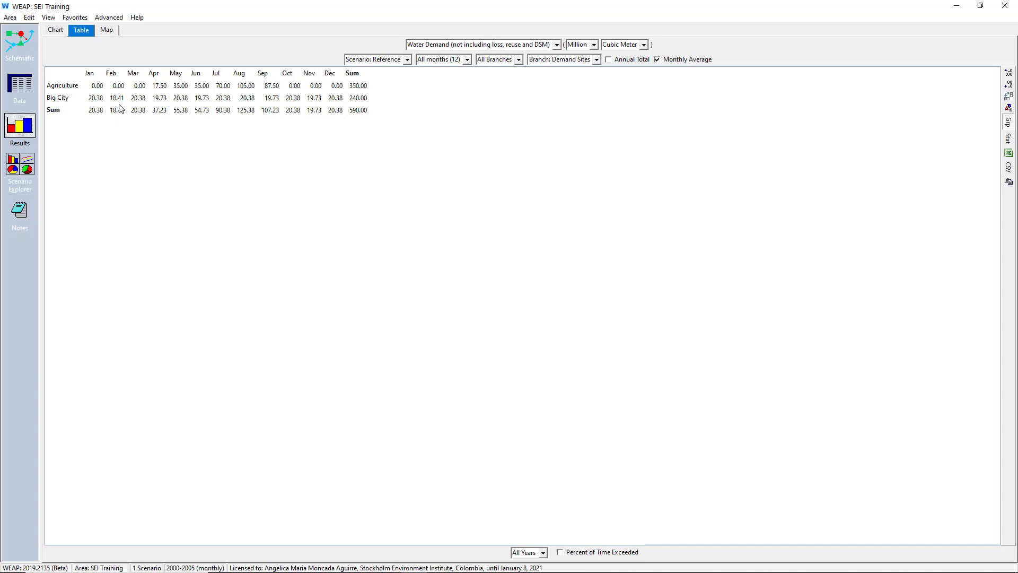
mouse_move(123, 102)
click(53, 33)
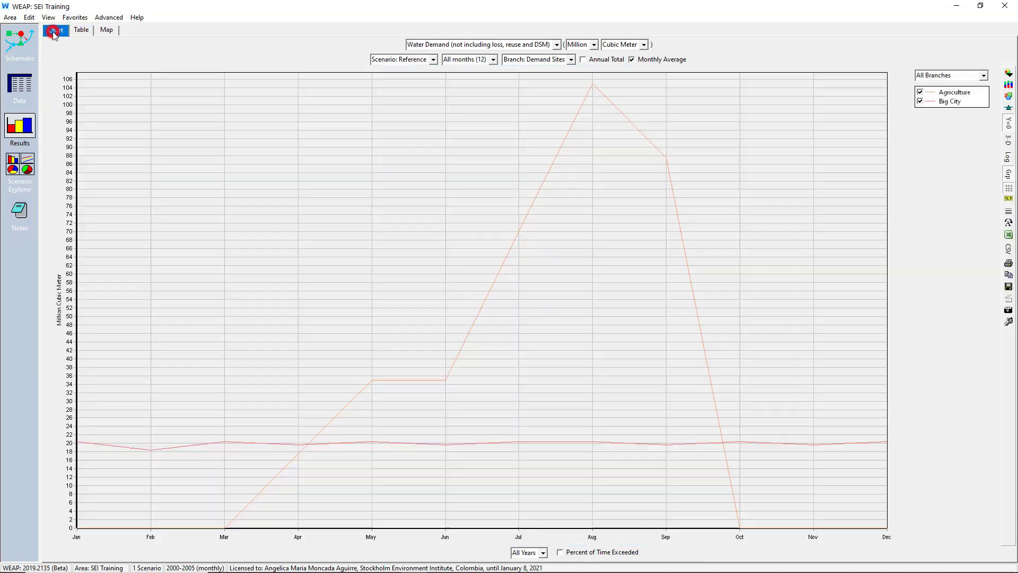
click(80, 32)
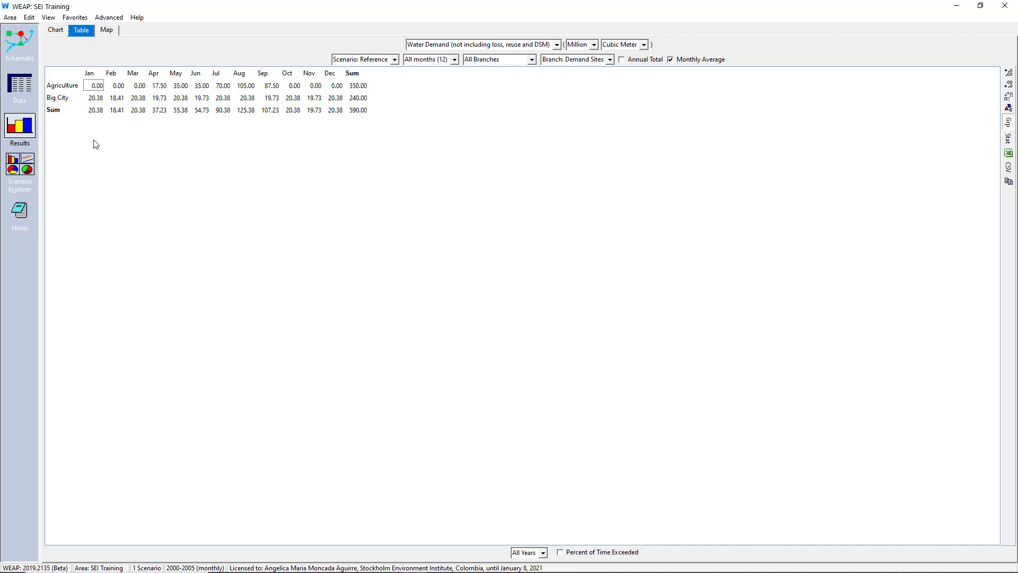
Step: Switch the displayed result to demand site Coverage and show it as a chart
click(556, 45)
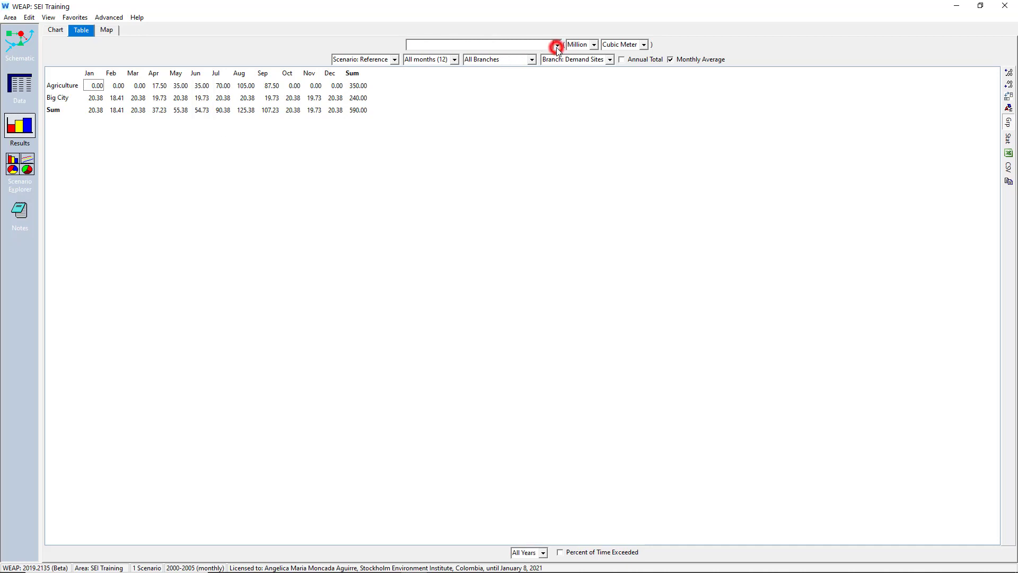
mouse_move(469, 212)
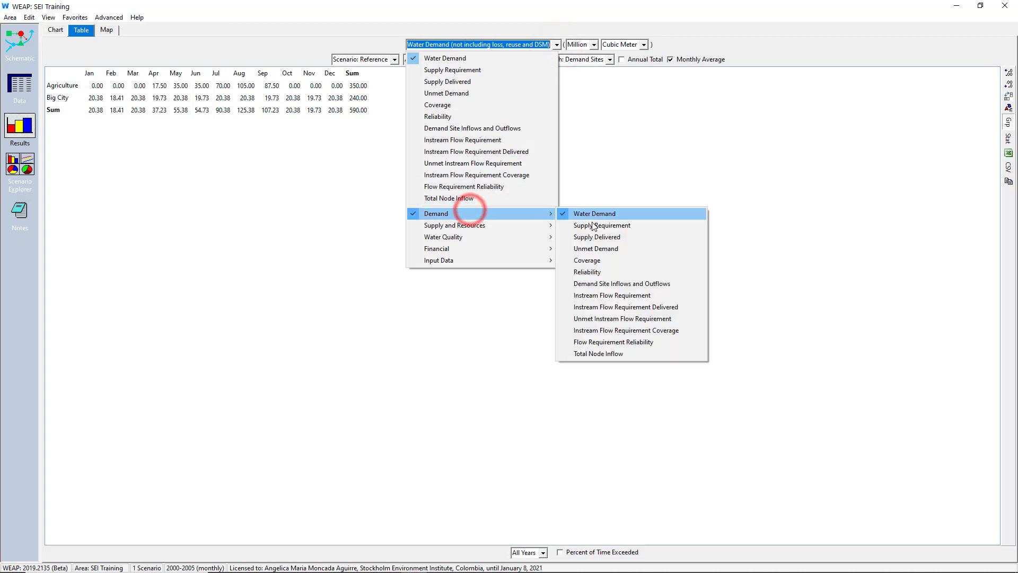
click(593, 257)
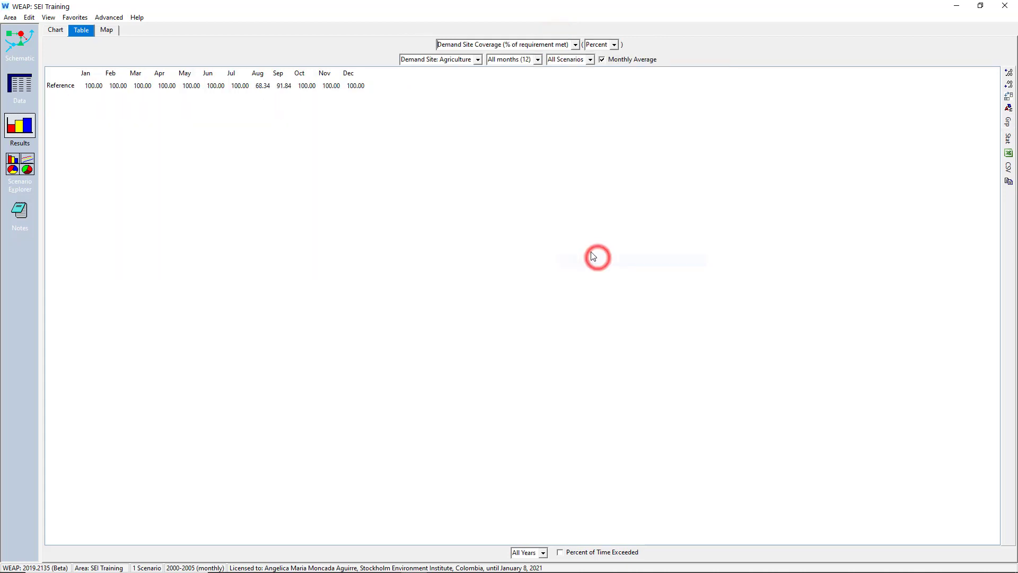
click(56, 31)
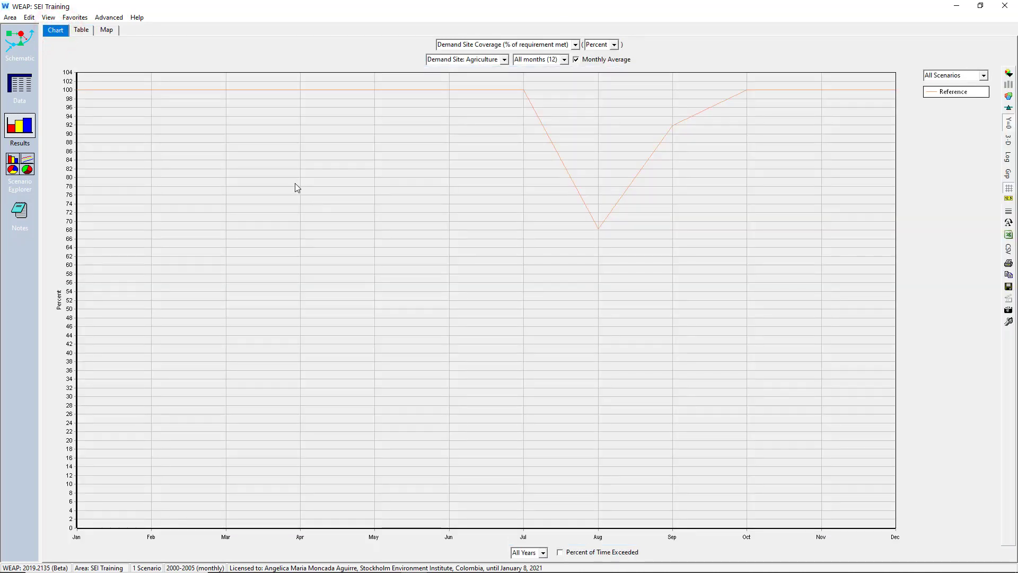
Step: Make the coverage chart three-dimensional and plot all demand sites in it
click(1010, 141)
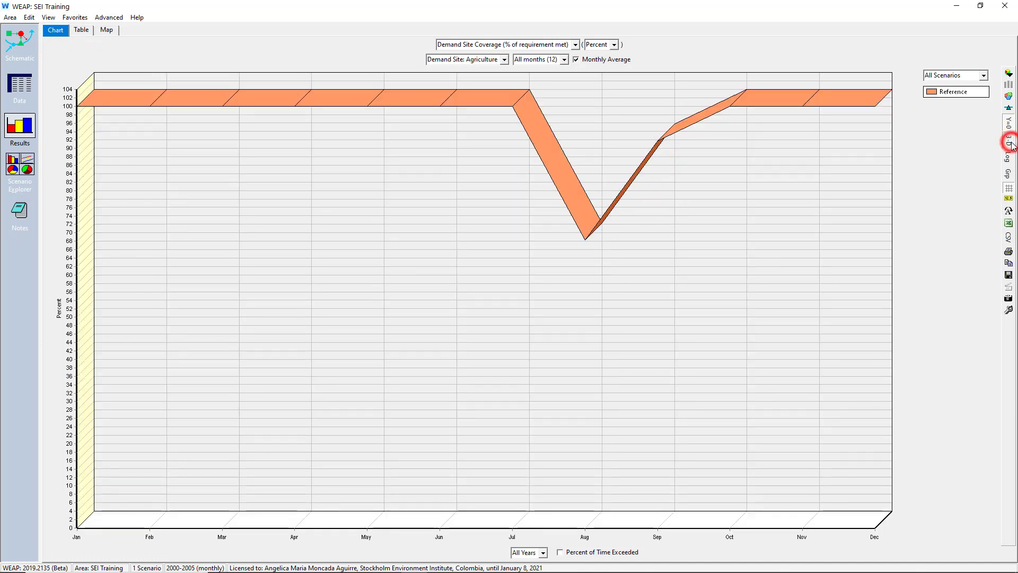
click(1010, 143)
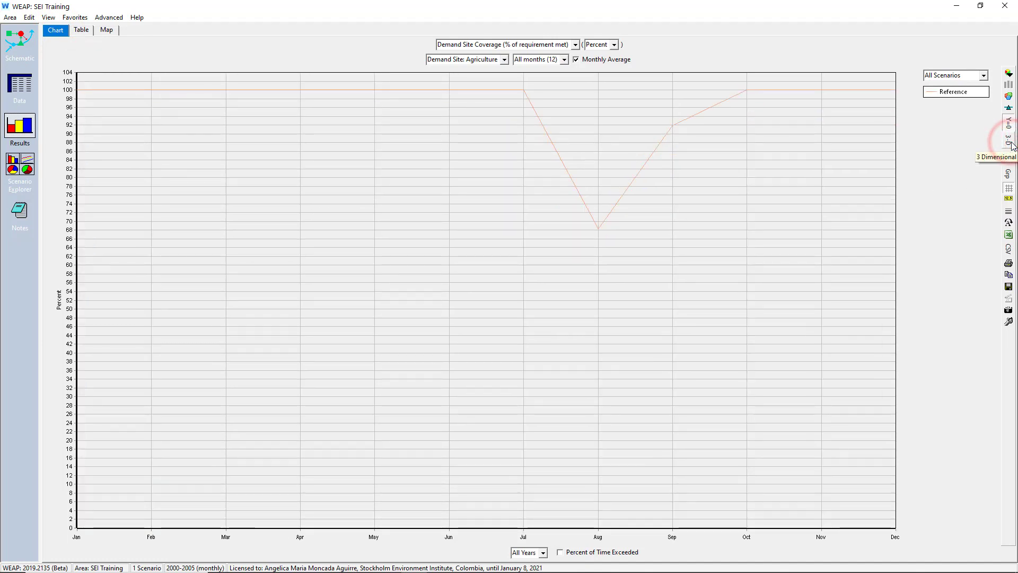
click(1011, 142)
click(954, 75)
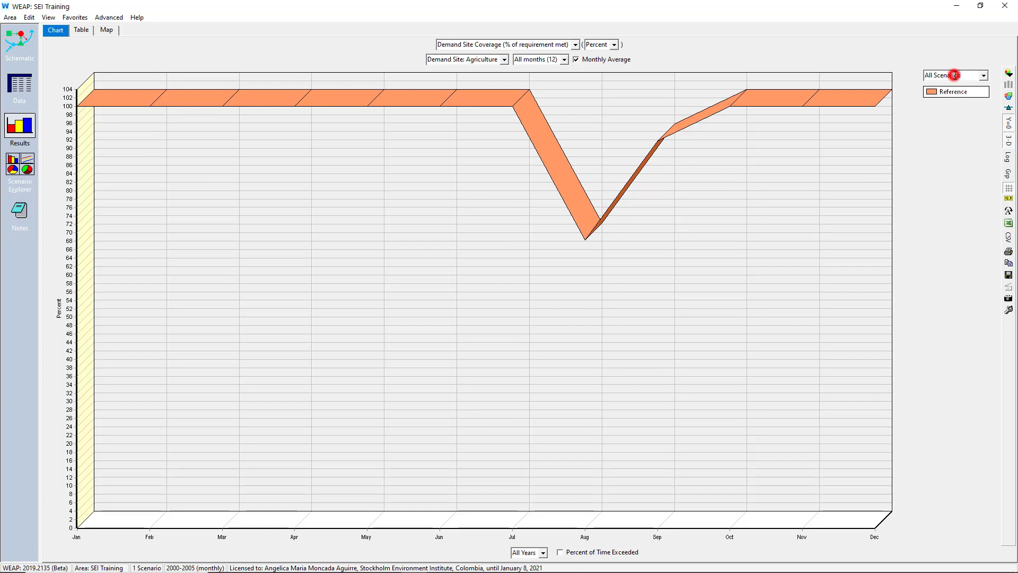
click(952, 84)
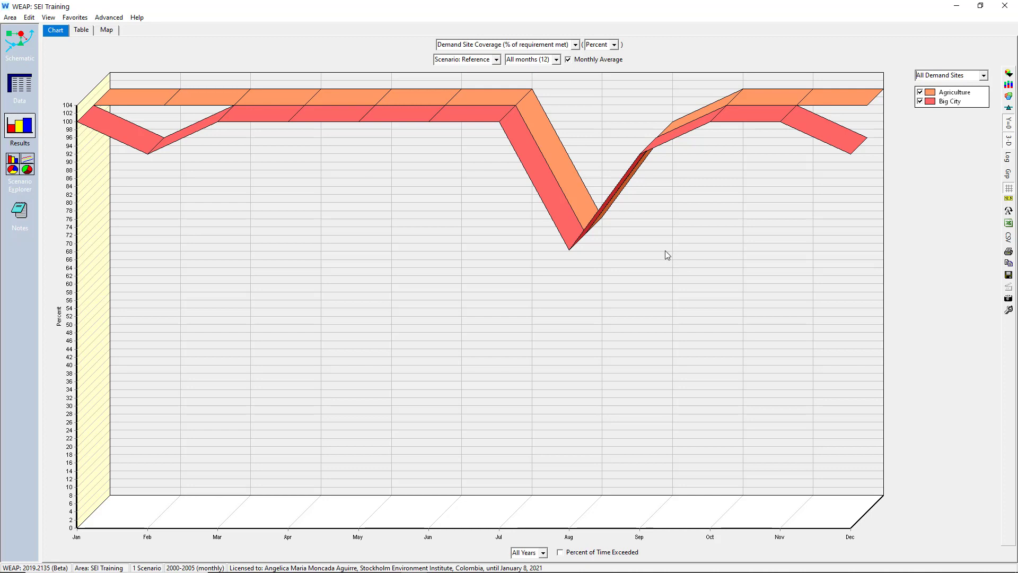
Step: Inspect the coverage chart across all individual years and with value labels, restoring the unlabelled monthly average view
click(584, 60)
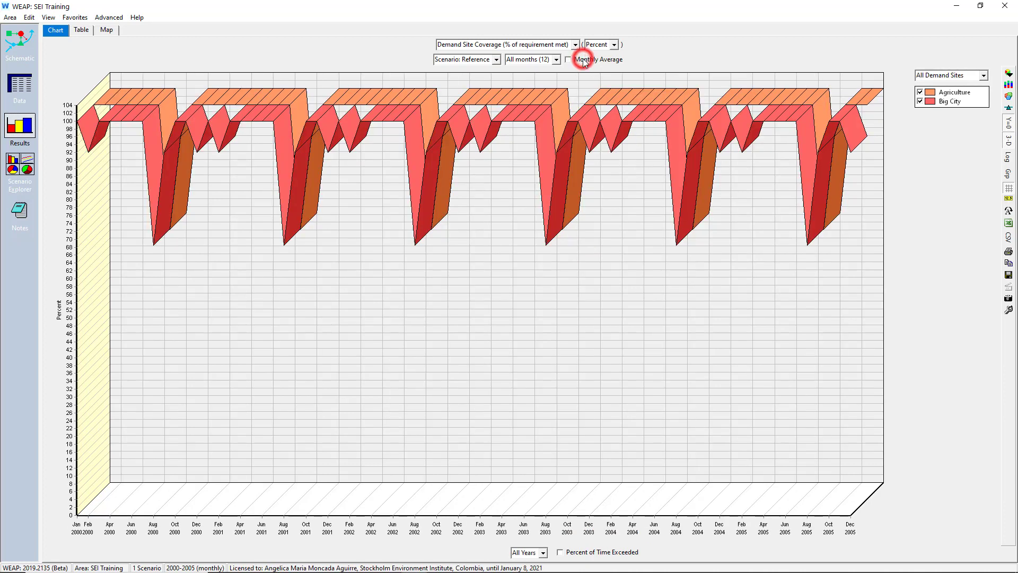
click(583, 60)
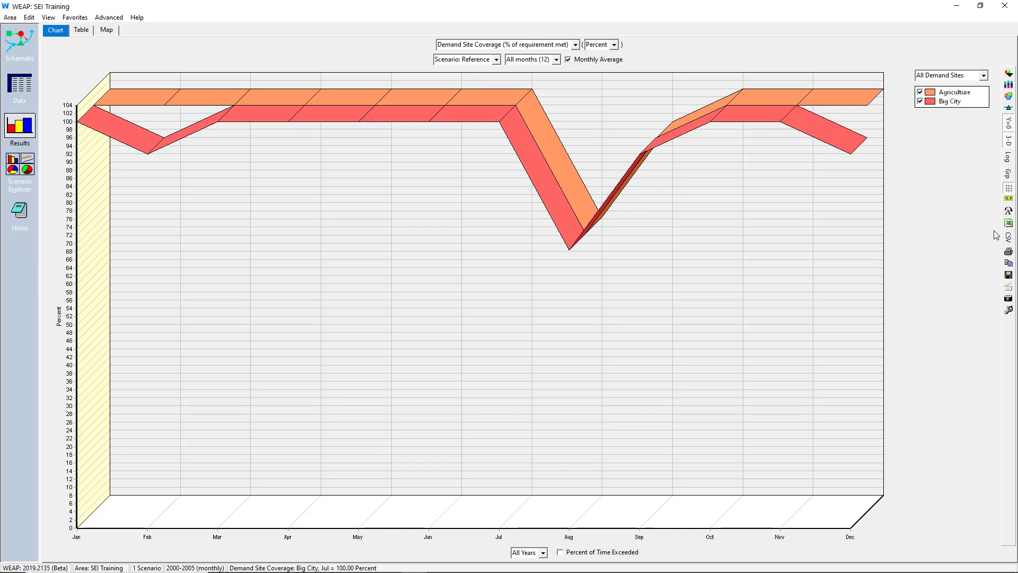
click(1008, 199)
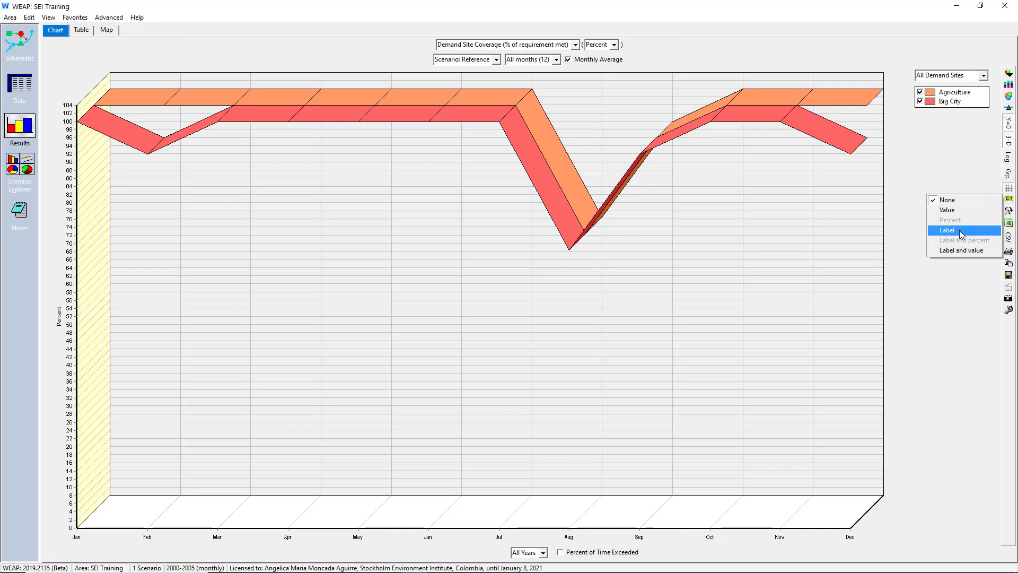
click(958, 209)
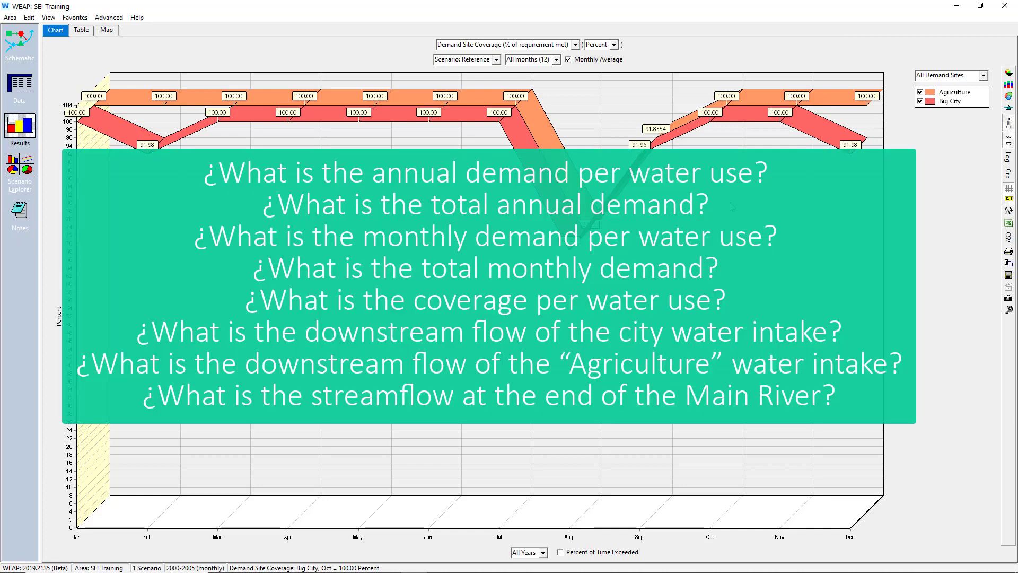
click(1009, 198)
click(980, 196)
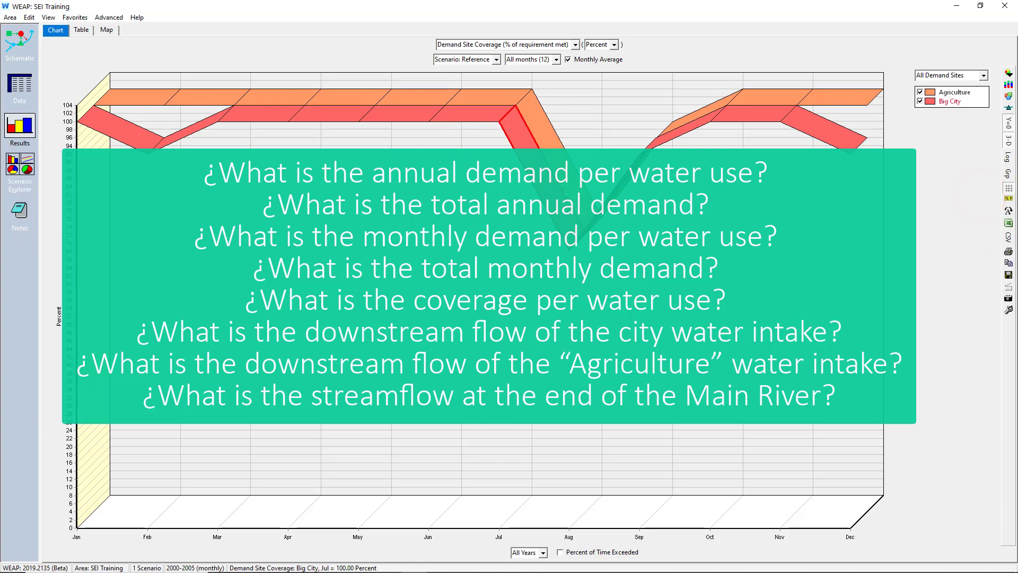
Step: Display the Main River streamflow by node and reach, and toggle the Headflow series off and back on
click(575, 45)
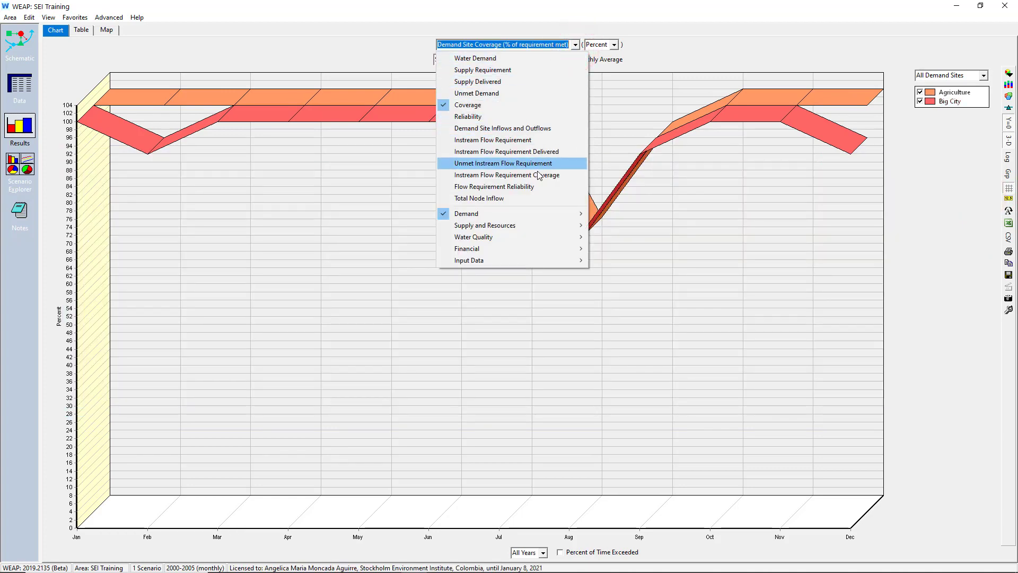
mouse_move(575, 228)
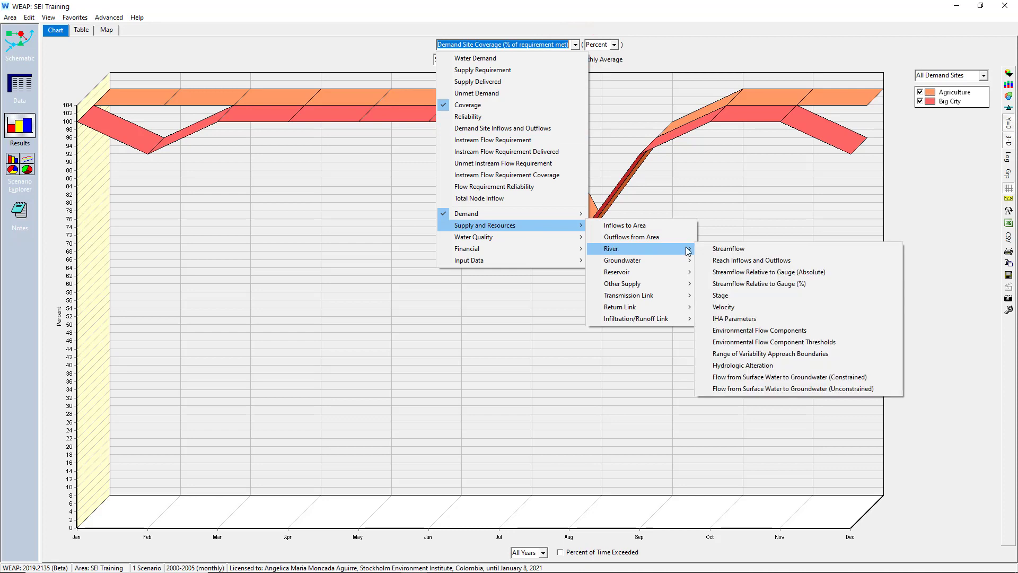
click(708, 248)
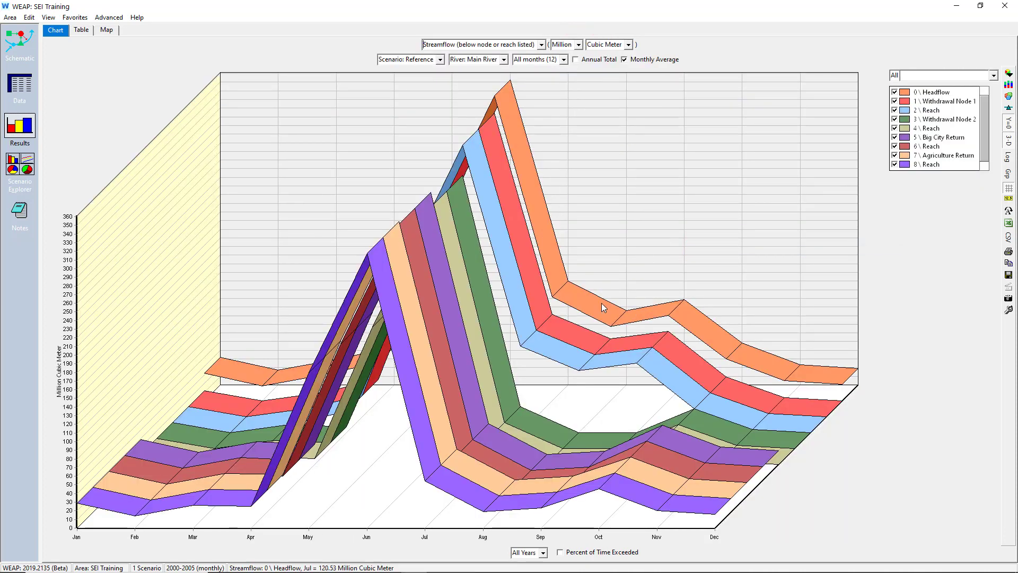
mouse_move(454, 487)
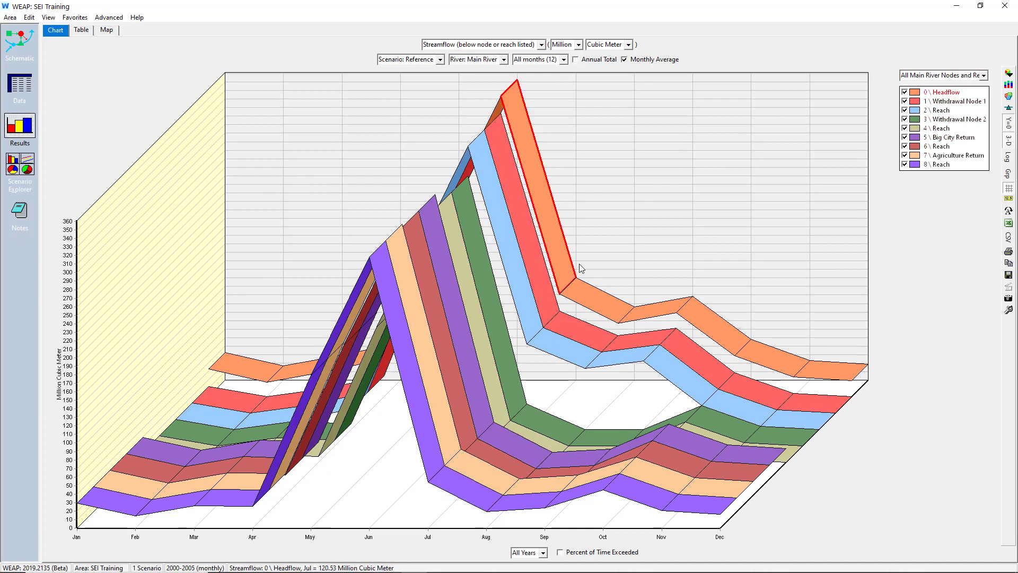
mouse_move(525, 103)
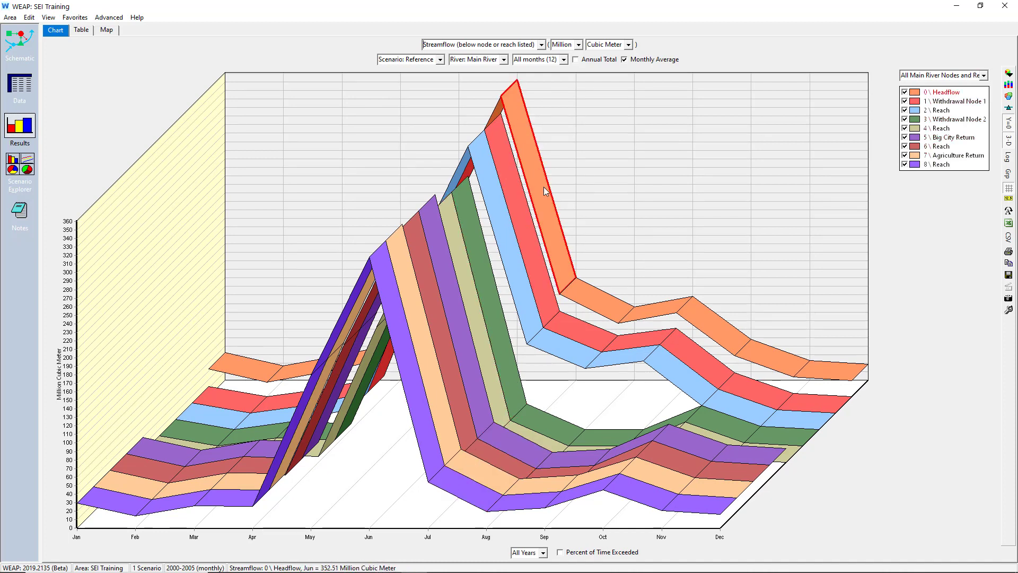
click(905, 92)
click(904, 92)
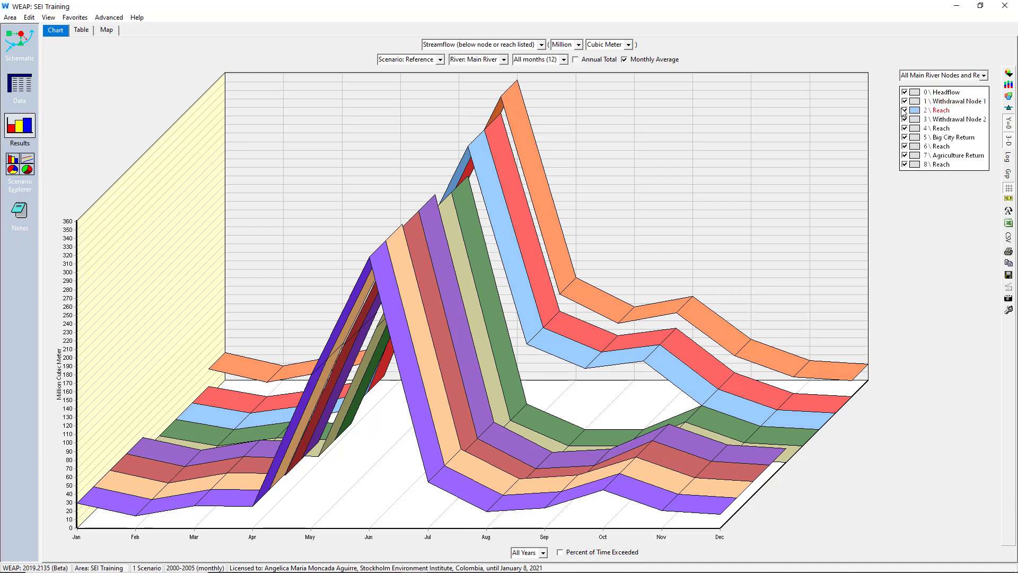
Step: Toggle the 2 \ Reach streamflow series off and back on, and view the monthly streamflow values as a table before returning to the chart
click(904, 110)
click(904, 109)
click(904, 110)
click(904, 110)
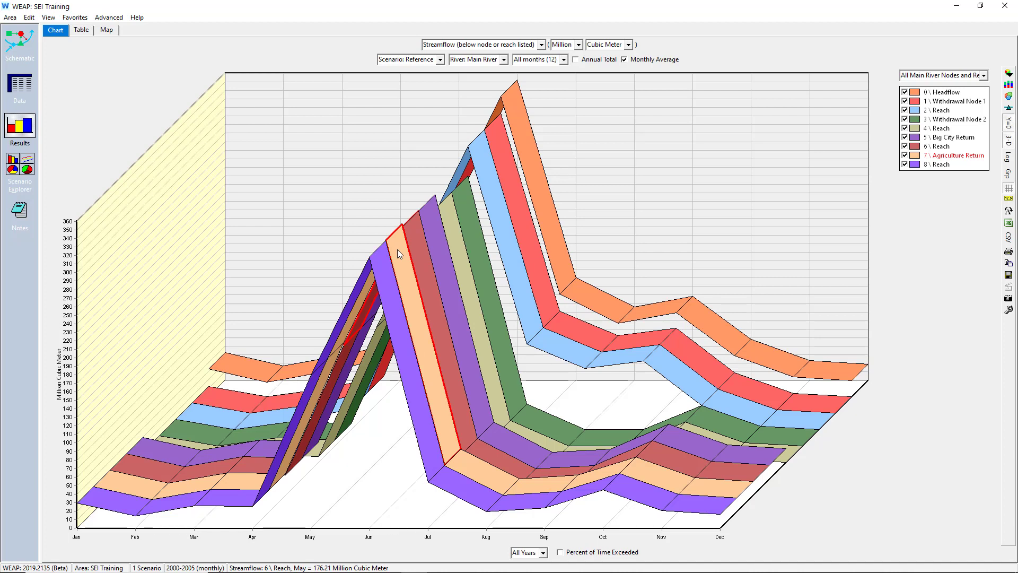
click(81, 30)
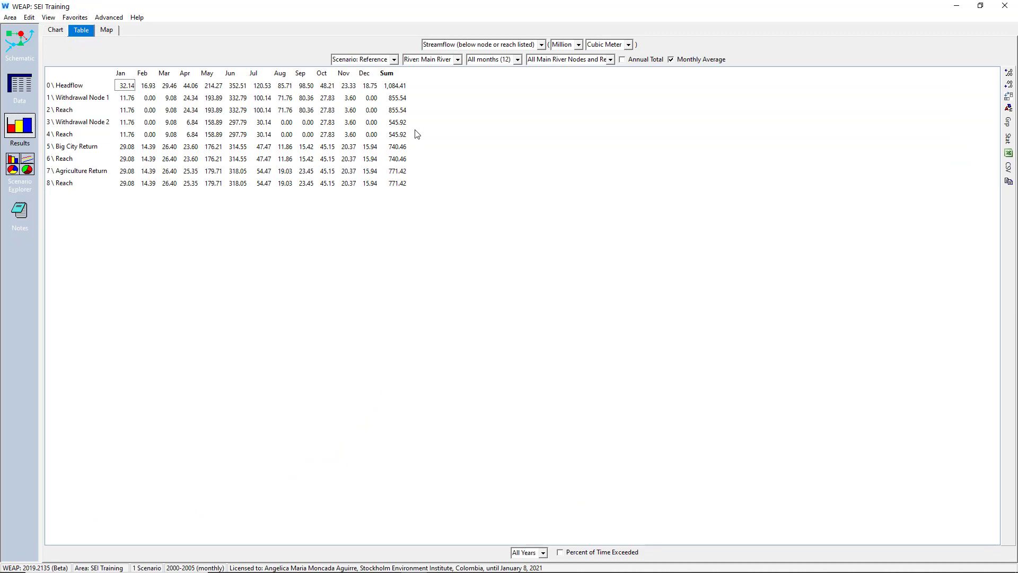
click(55, 30)
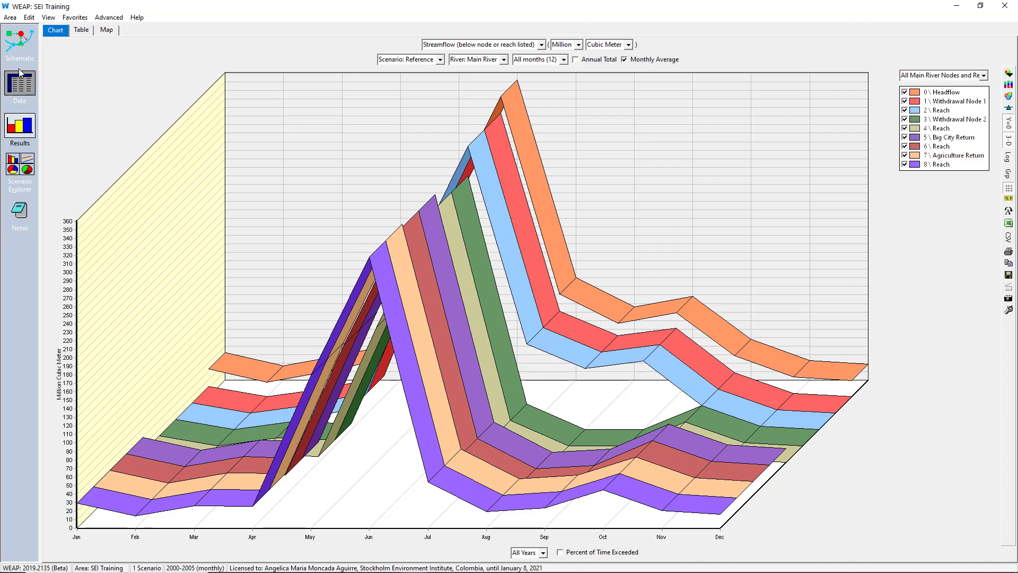
Step: Examine the two withdrawal nodes and the Big City and Agriculture return flow nodes along the Main River in the schematic
click(13, 49)
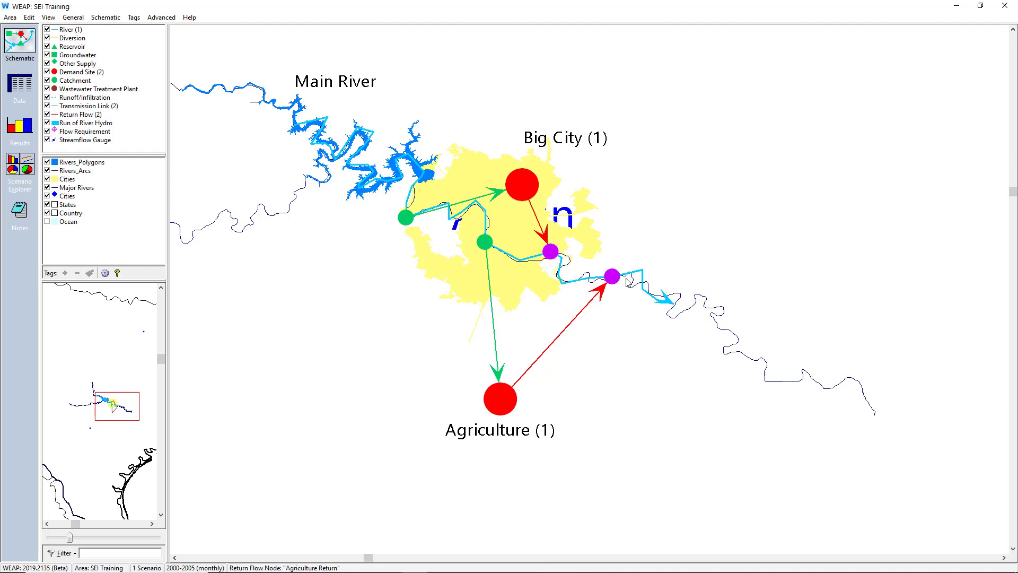
right_click(410, 223)
click(393, 276)
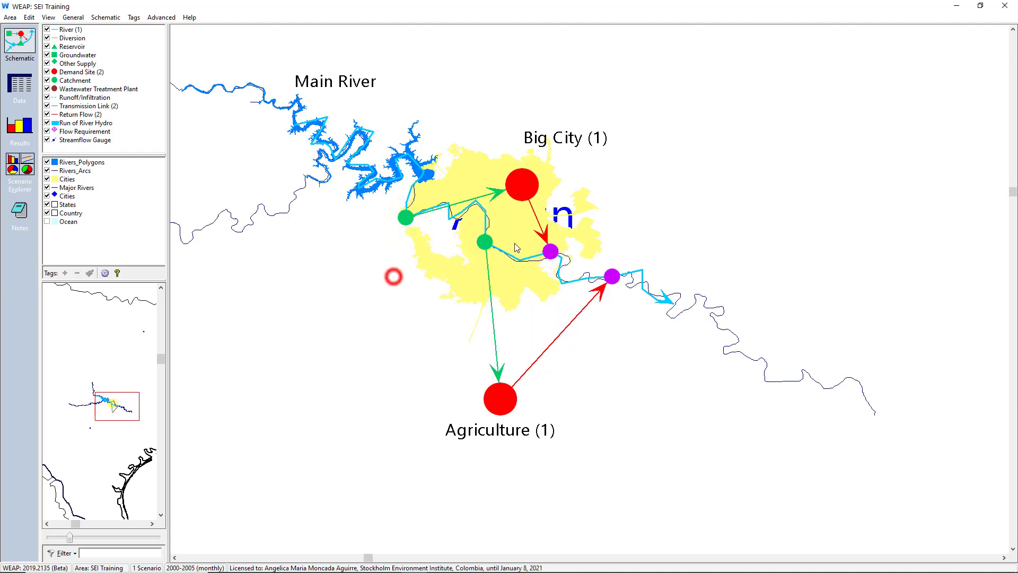
right_click(484, 242)
click(449, 289)
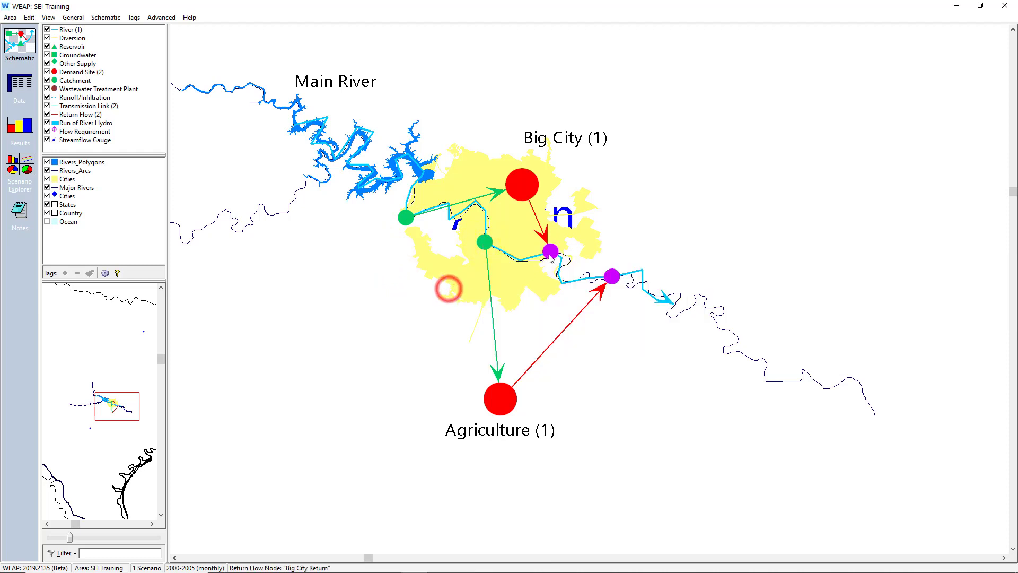
right_click(549, 255)
click(517, 317)
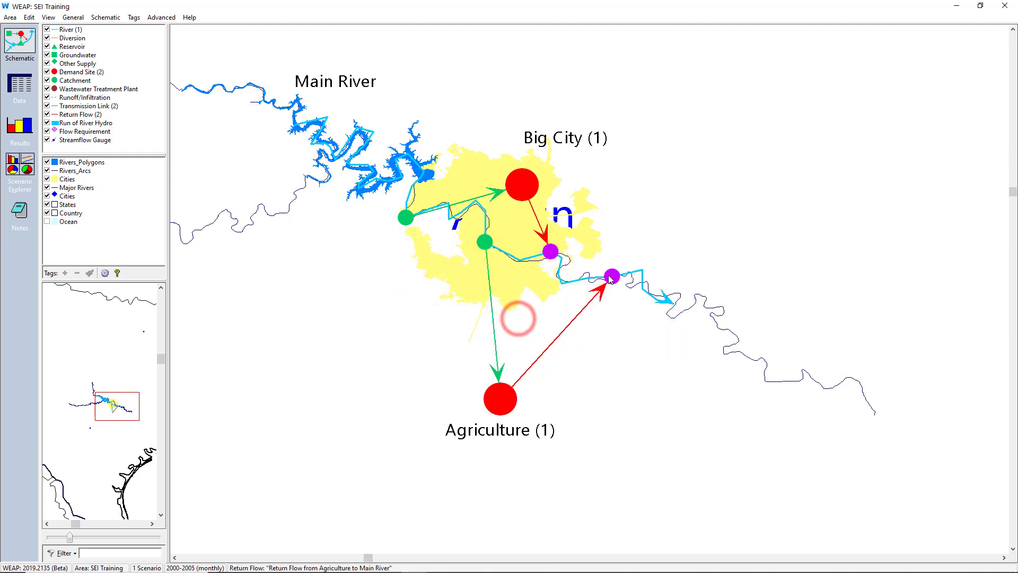
right_click(611, 278)
click(592, 326)
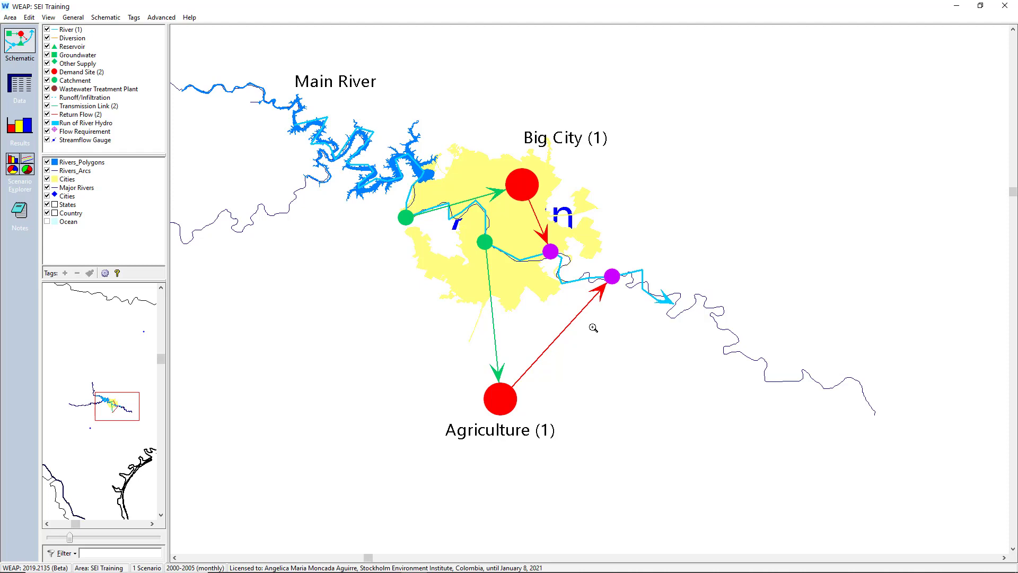
Step: Copy the Main River streamflow chart from the results, paste it into the blank Word document, and minimize Word
click(20, 126)
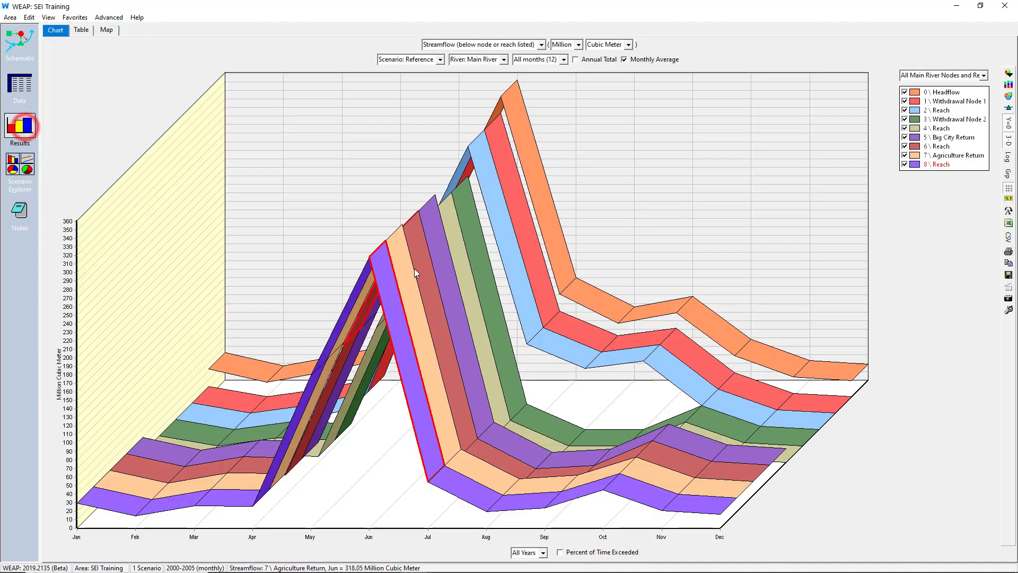
right_click(744, 202)
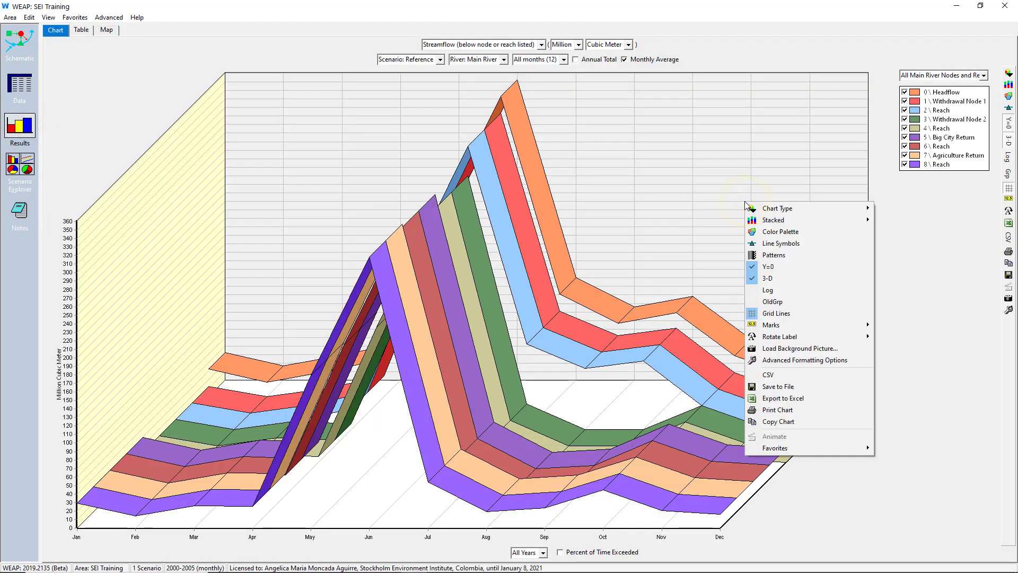
click(760, 422)
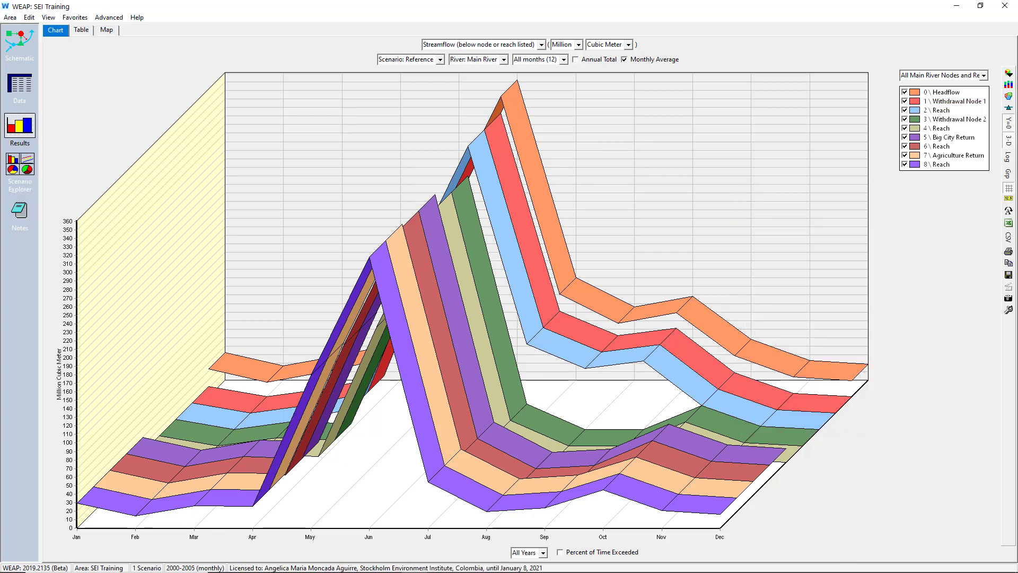
key(alt+Tab)
click(351, 253)
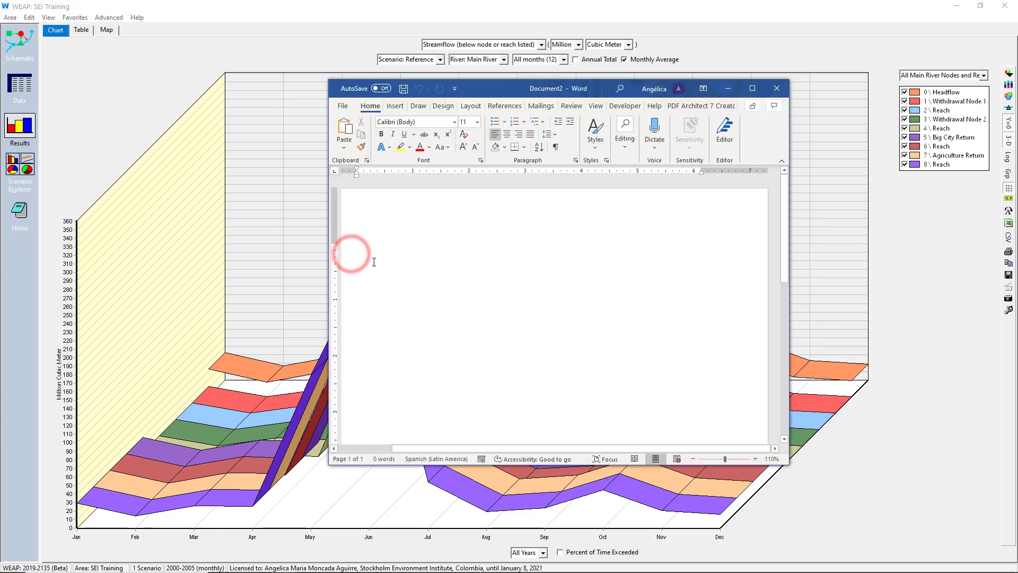
key(ctrl+v)
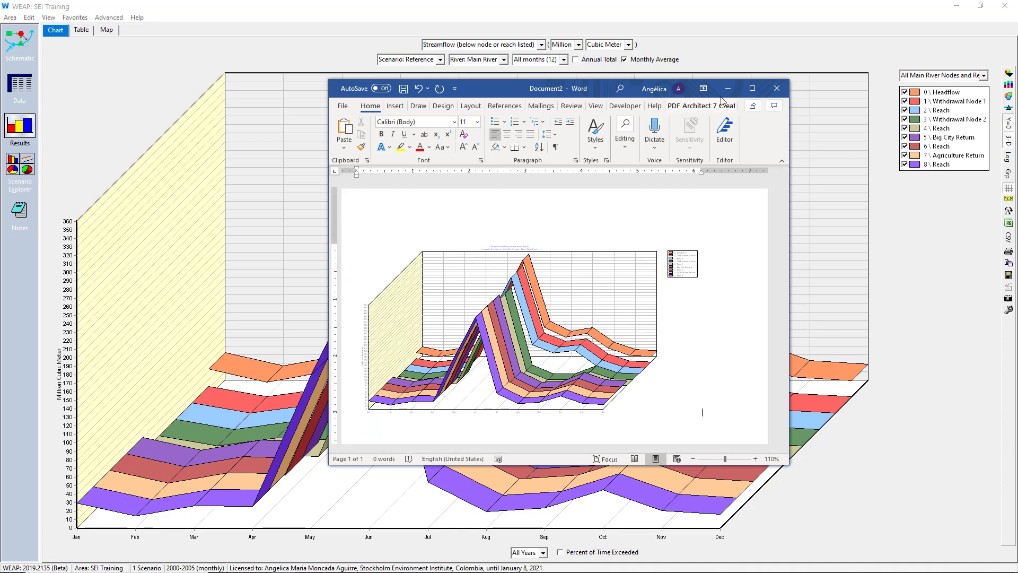
click(724, 91)
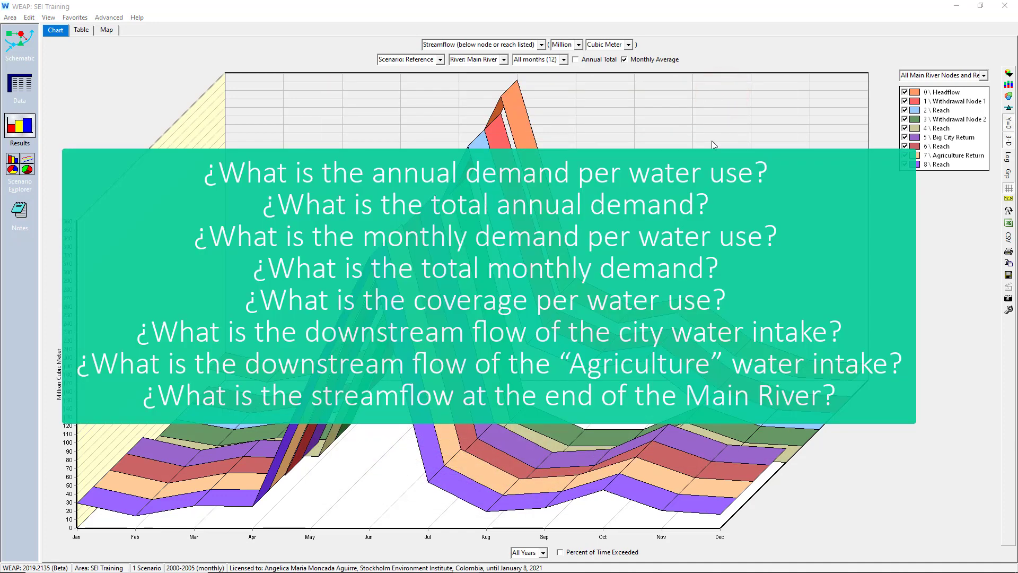